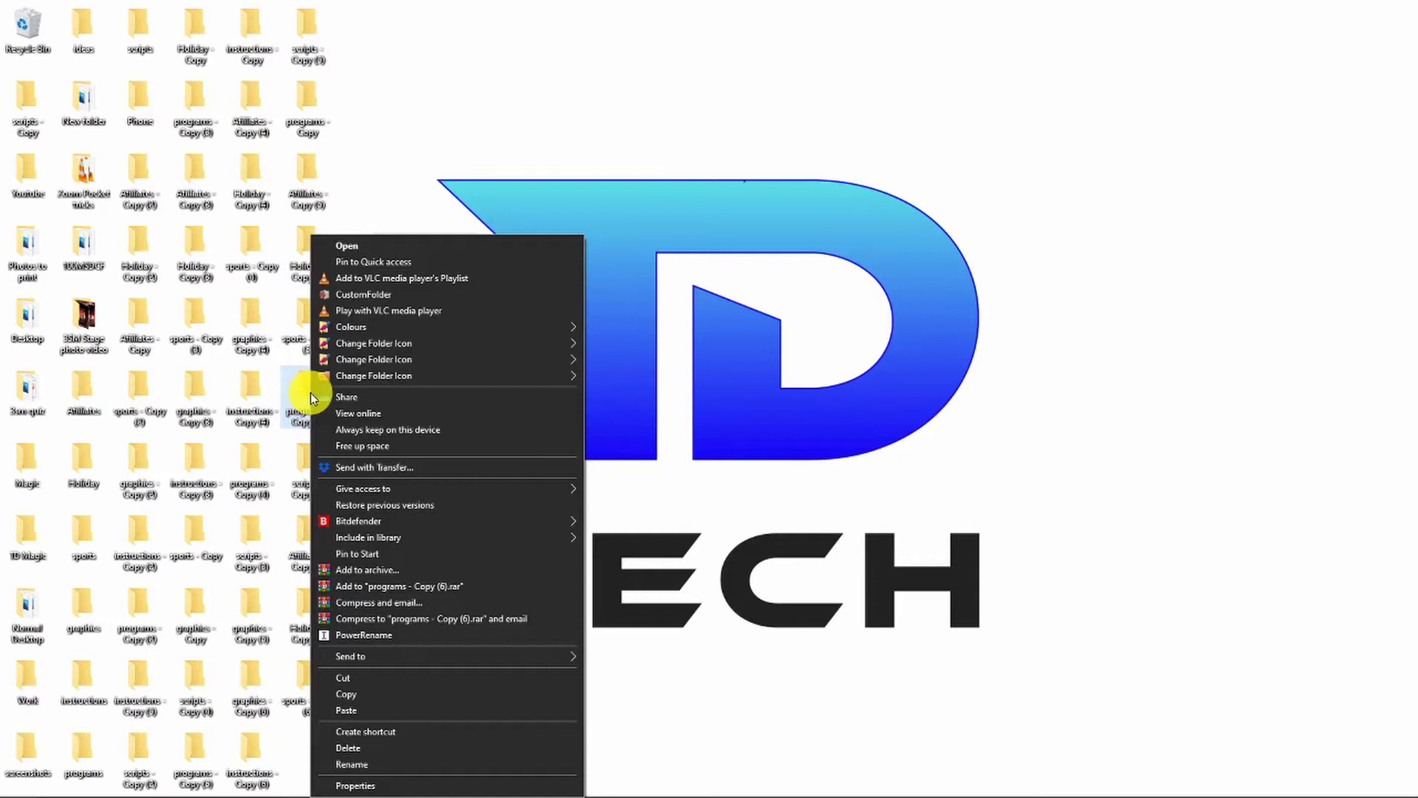
Browse the standard Change Icon choices for 'programs - Copy (6)', then close them with OK
left_click(451, 787)
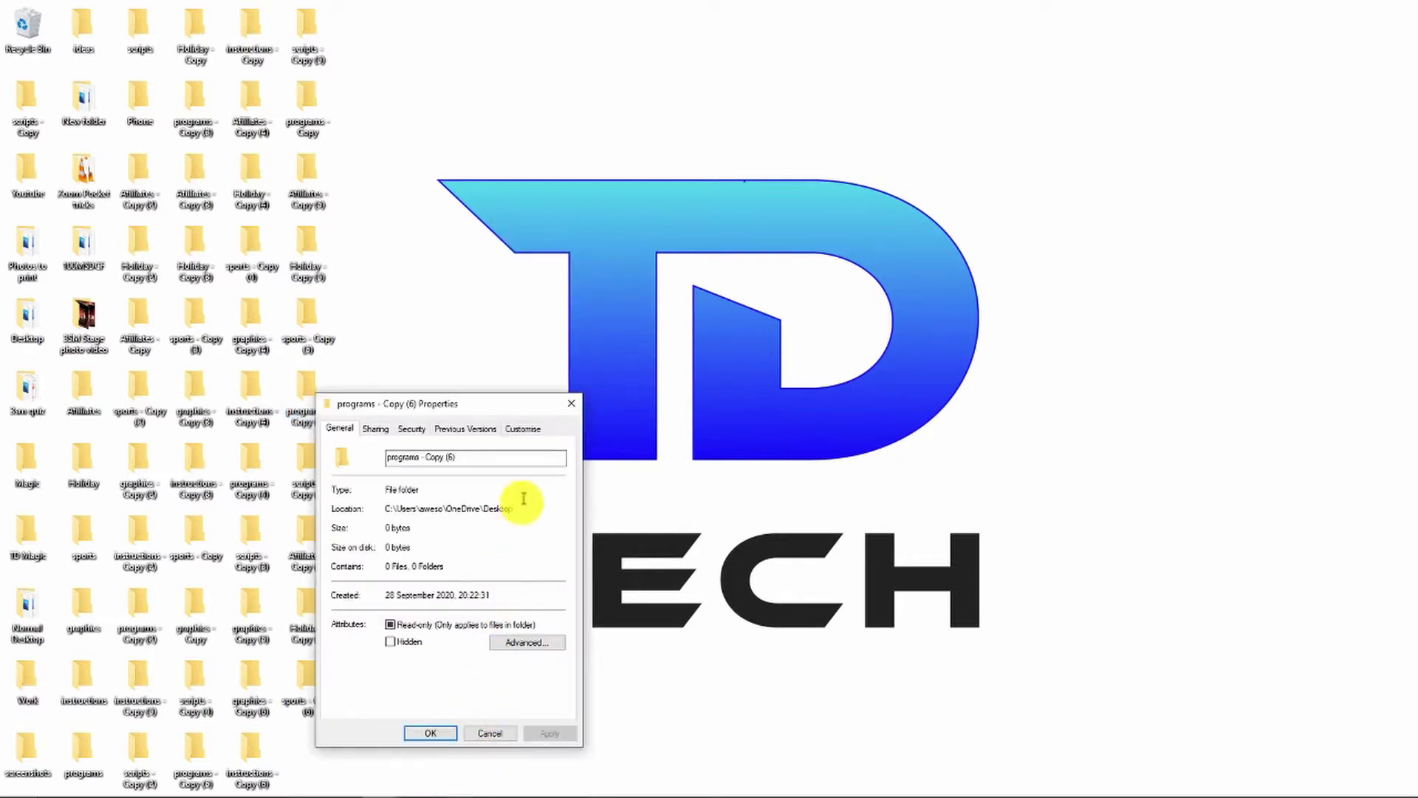
left_click(532, 430)
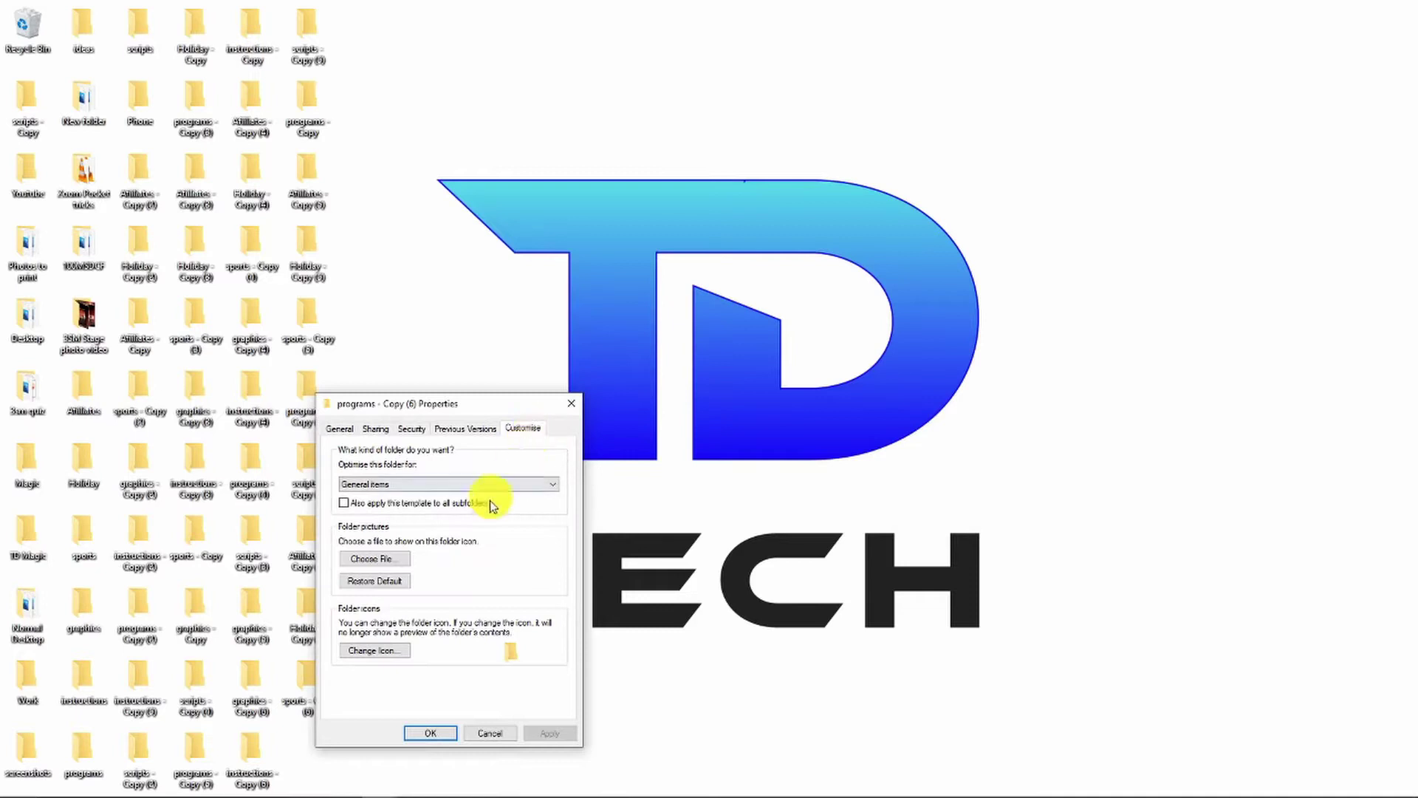
left_click(357, 655)
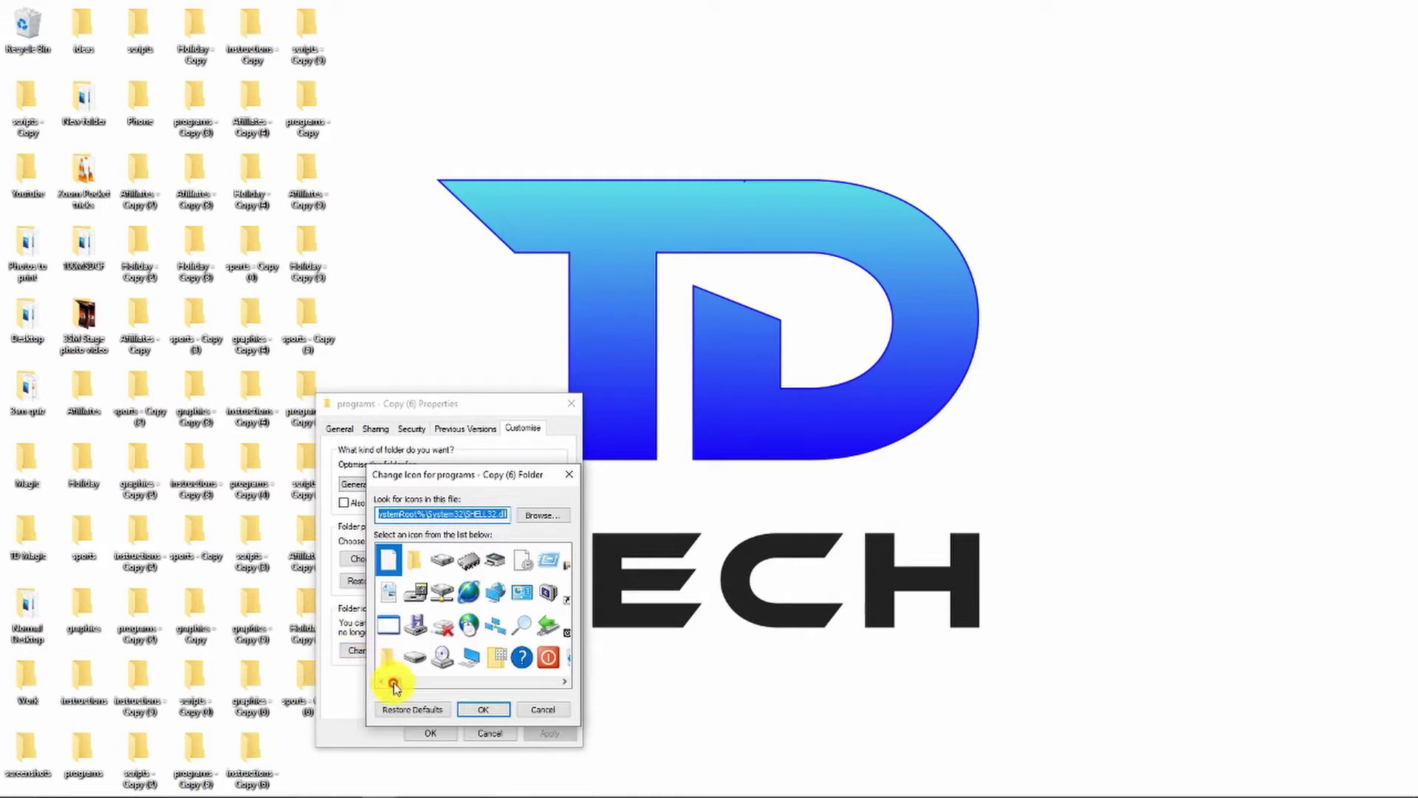
mouse_move(394, 687)
left_mouse_down()
mouse_move(560, 690)
mouse_move(389, 690)
left_mouse_up()
left_click(528, 711)
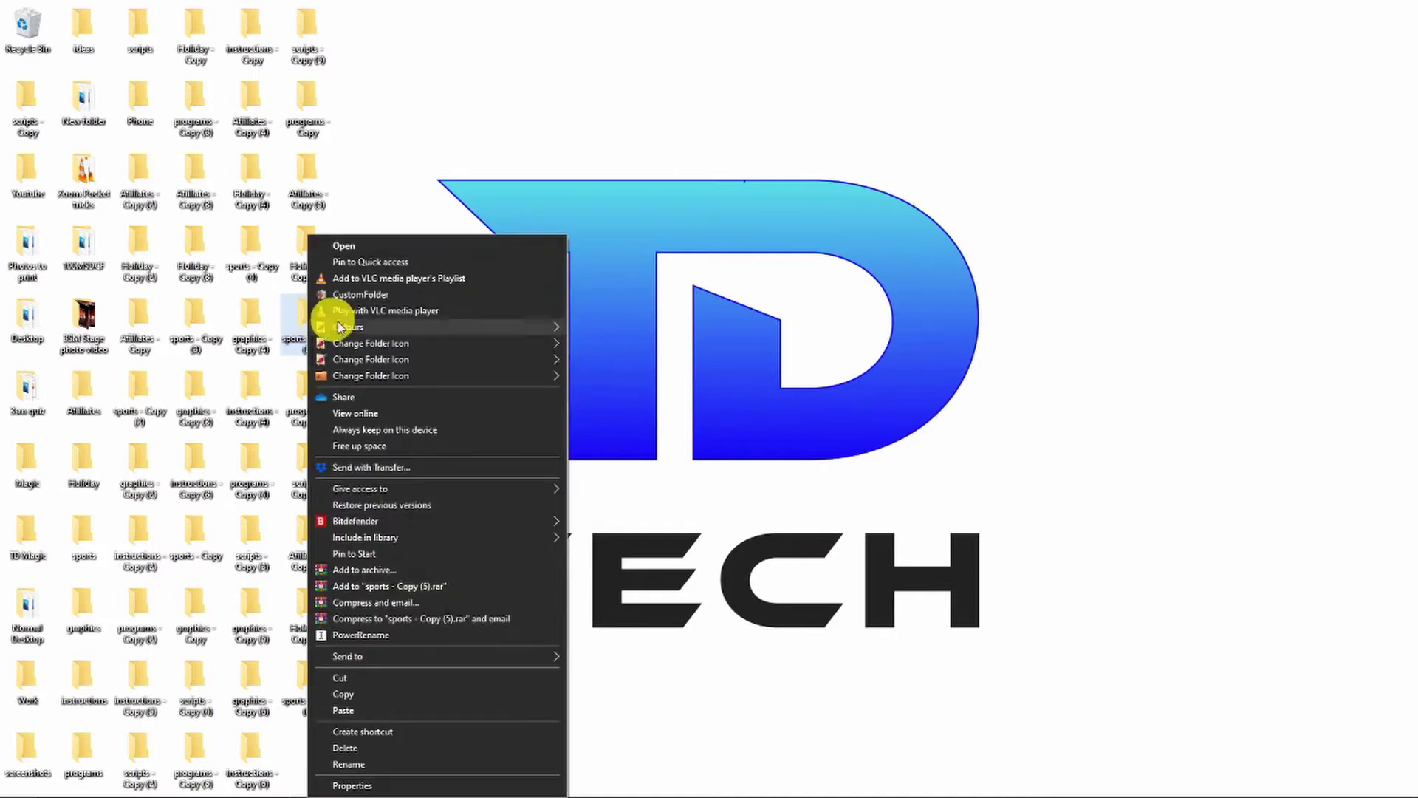
mouse_move(371, 376)
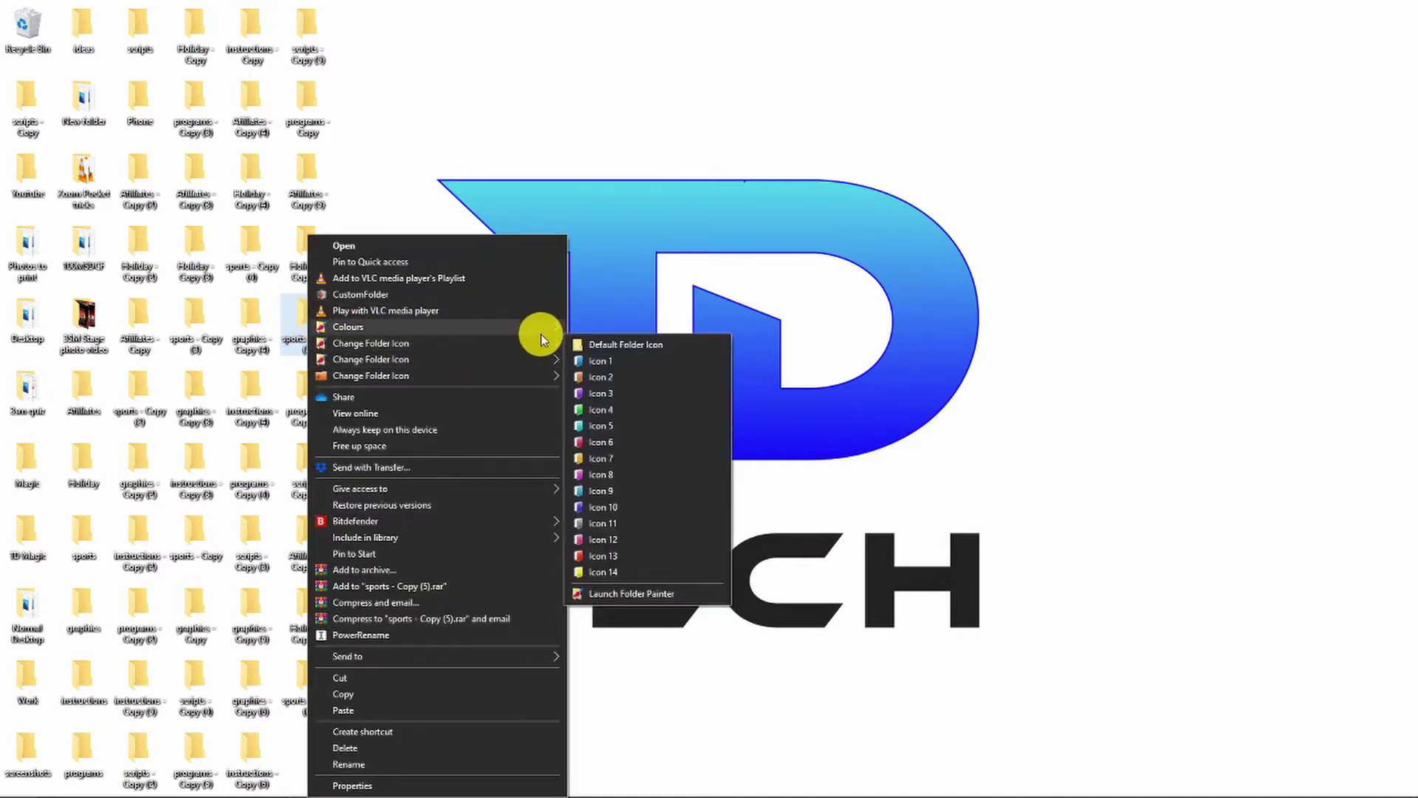
Launch Folder Painter, collapse and re-expand the menu tree, and browse for a Colours menu icon
left_click(678, 576)
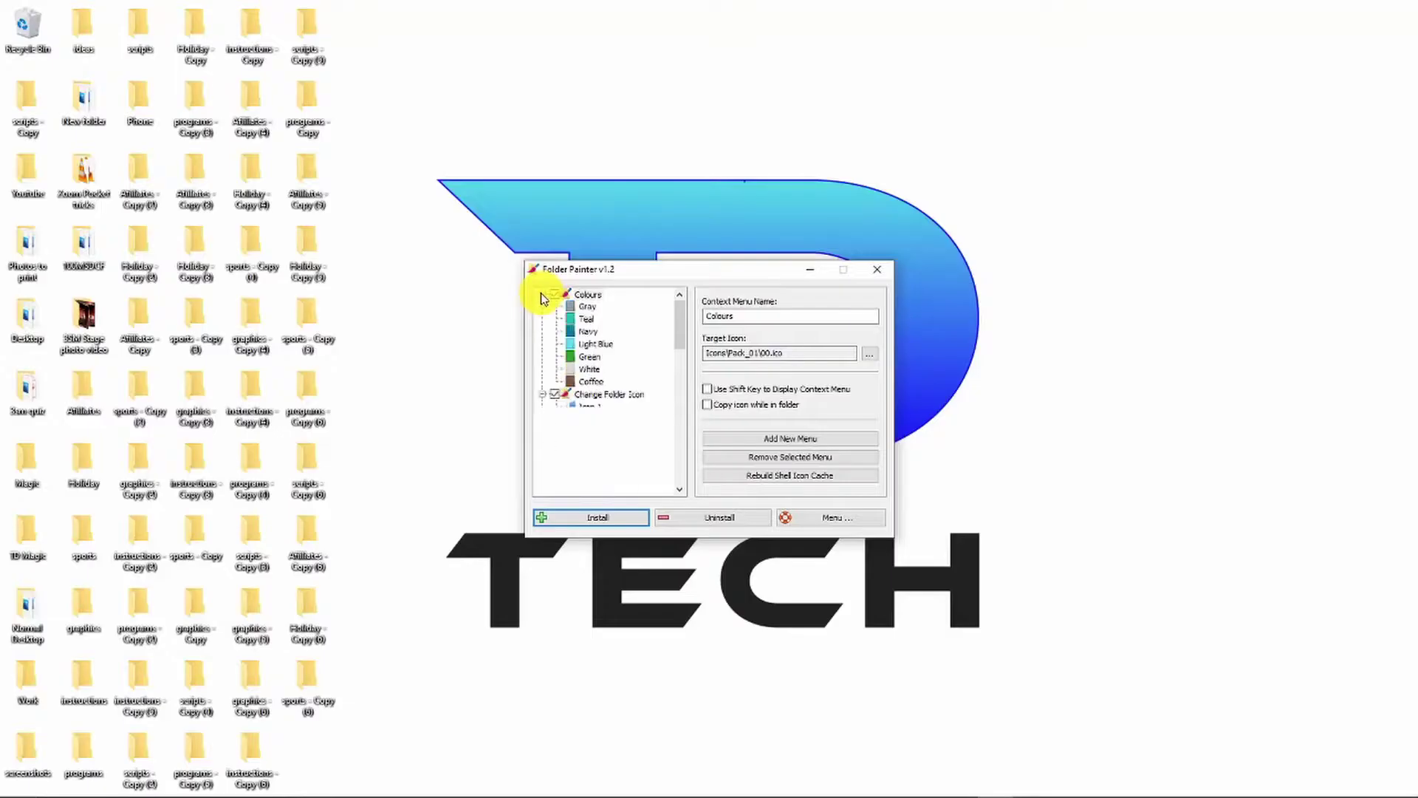
left_click(543, 293)
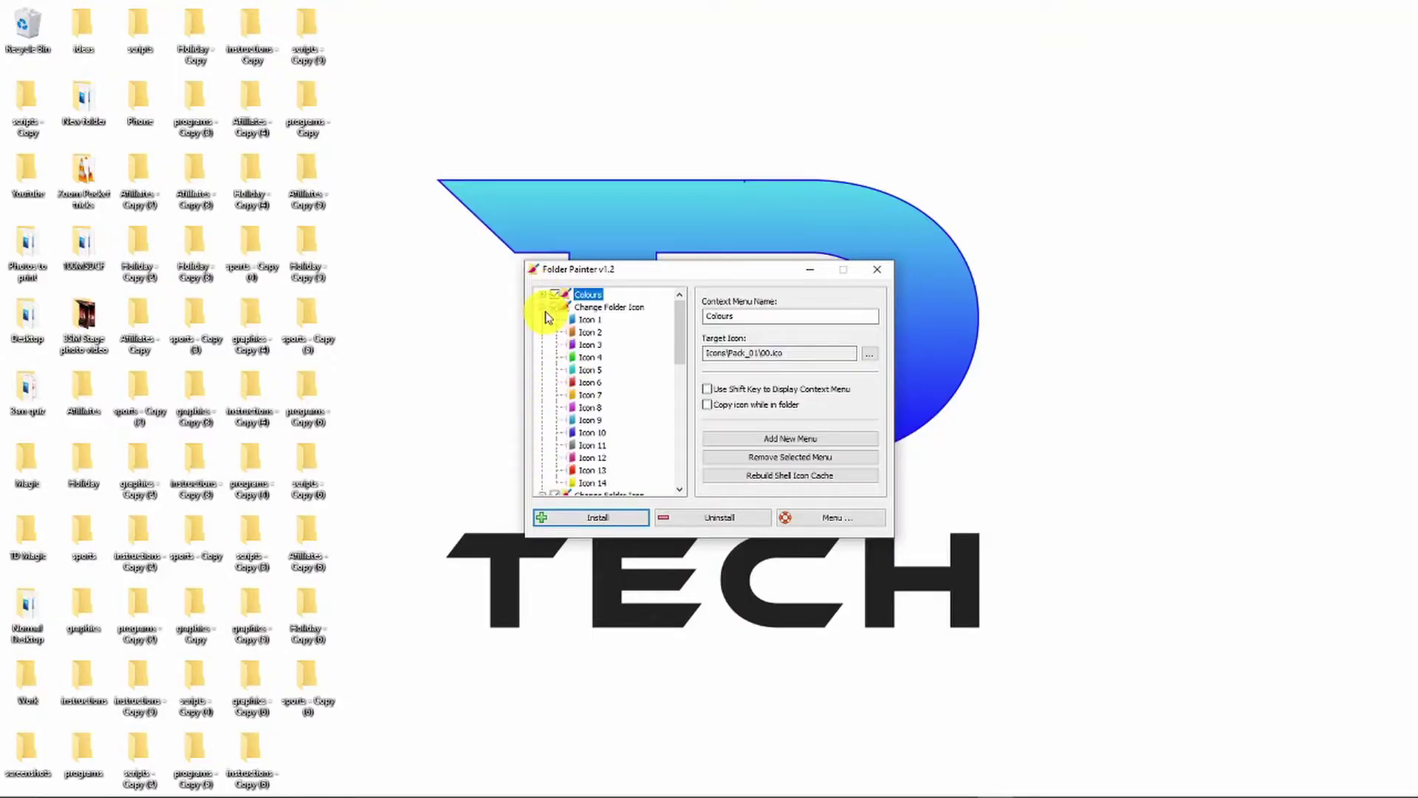
left_click(543, 308)
left_click(541, 319)
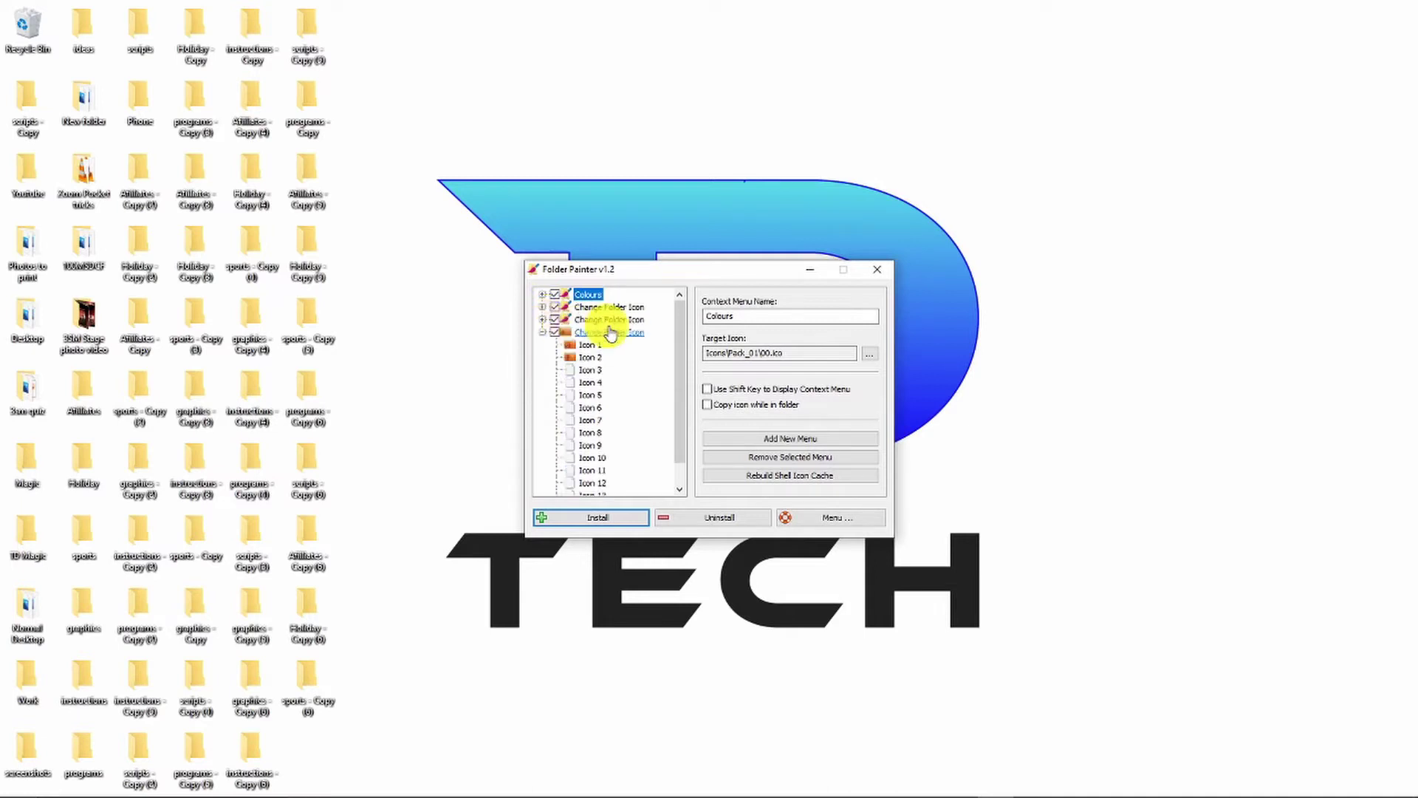
left_click(542, 294)
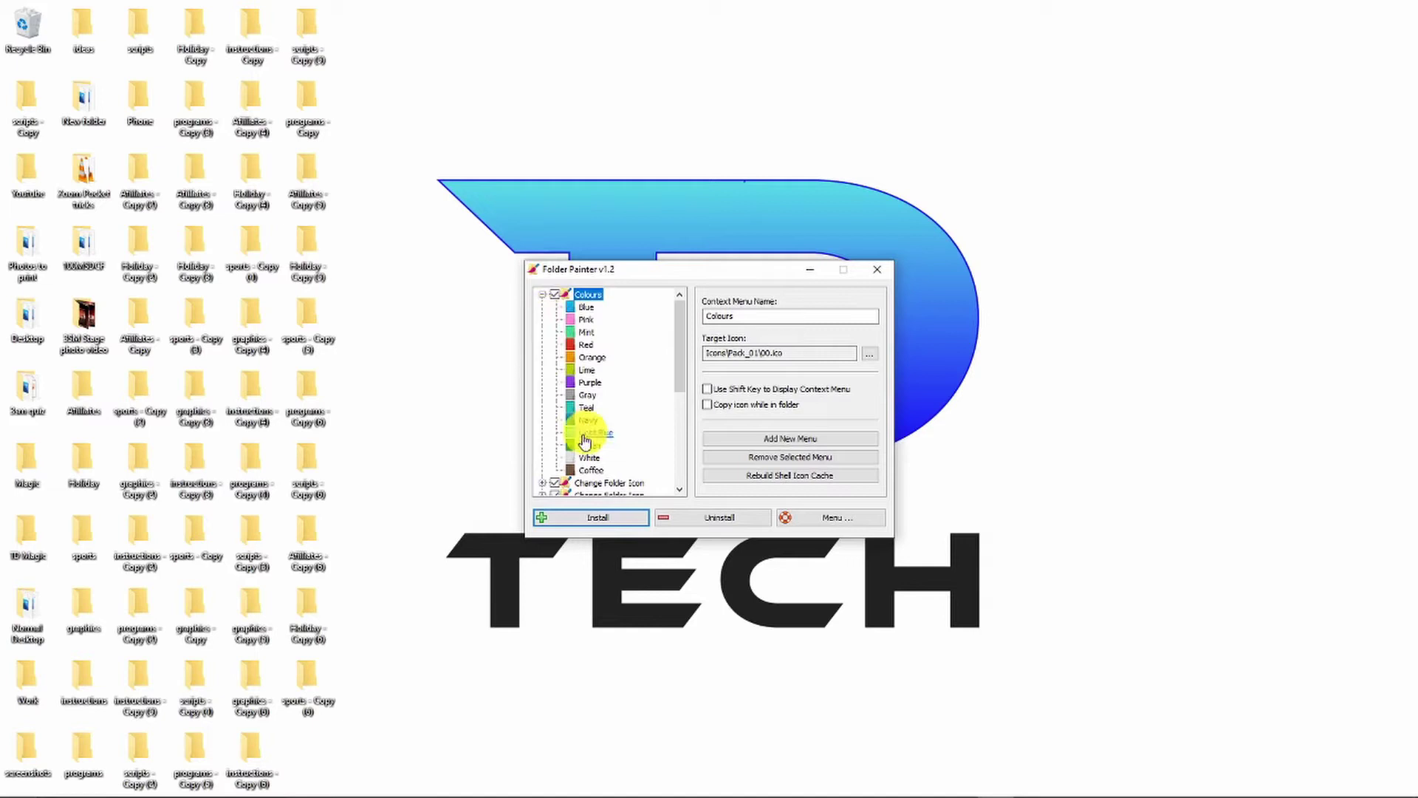
scroll(549, 422, "down", 2)
scroll(554, 388, "down", 2)
scroll(565, 356, "up", 4)
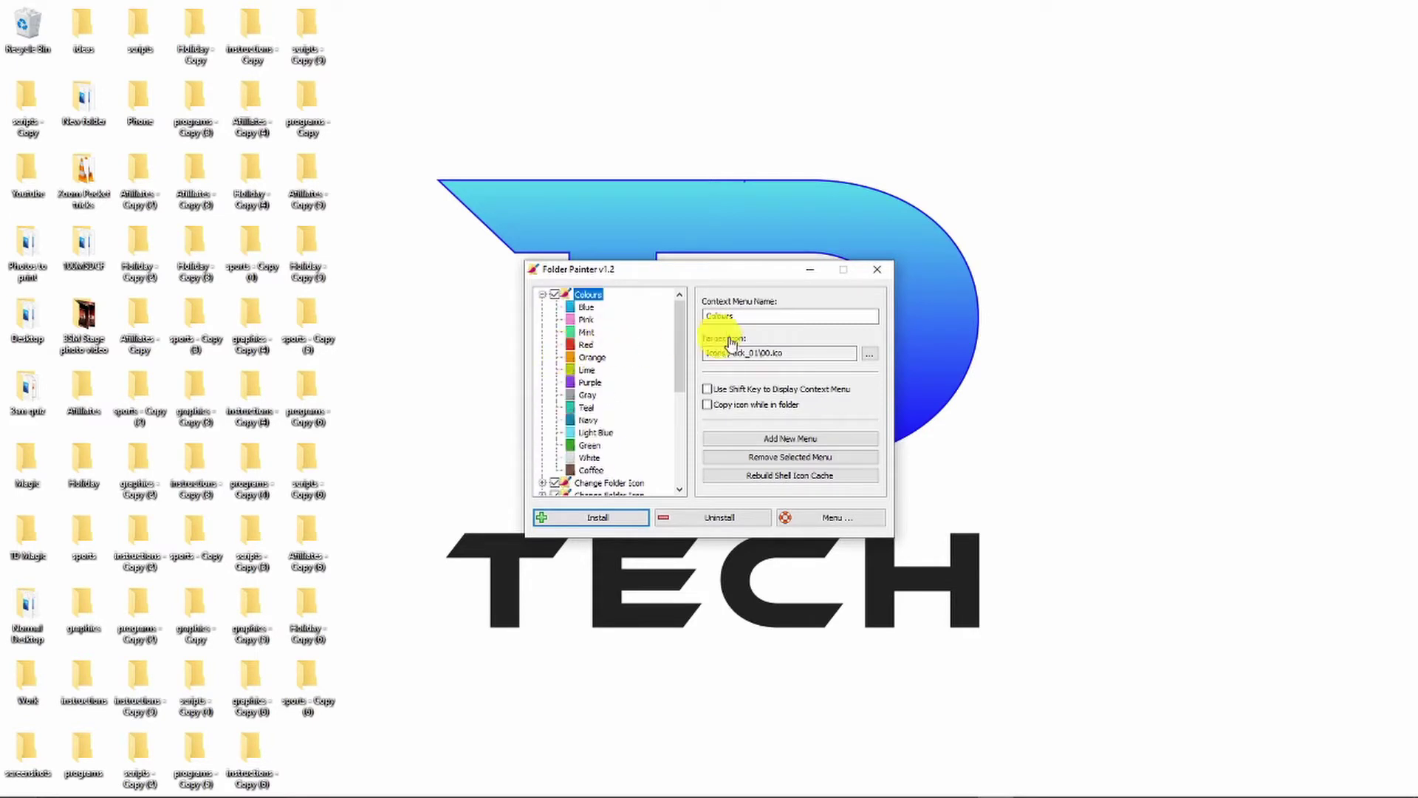
left_click(868, 354)
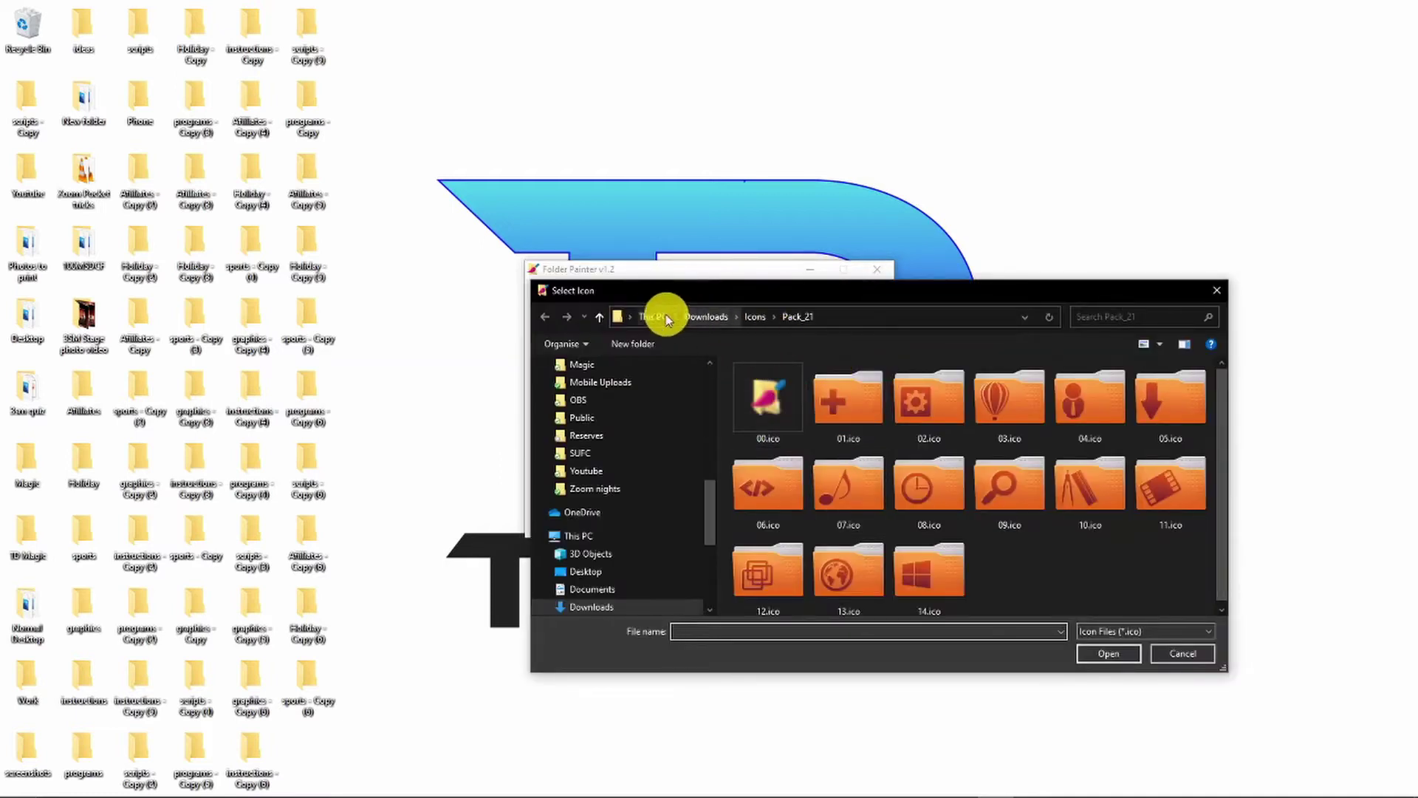
Browse the Pack_16 Office icons, then the Pack_18 icons, in the icon picker
left_click(602, 319)
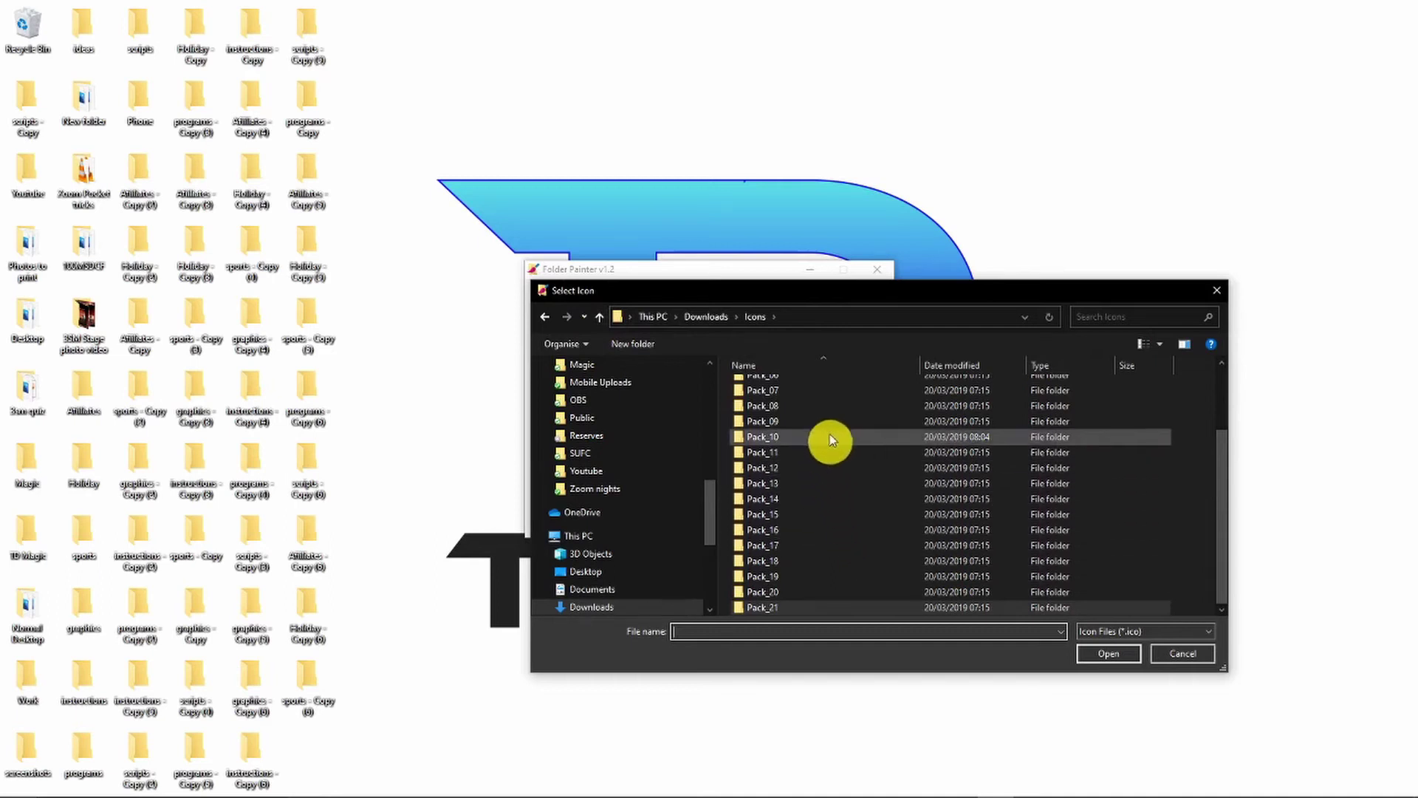
double_click(828, 529)
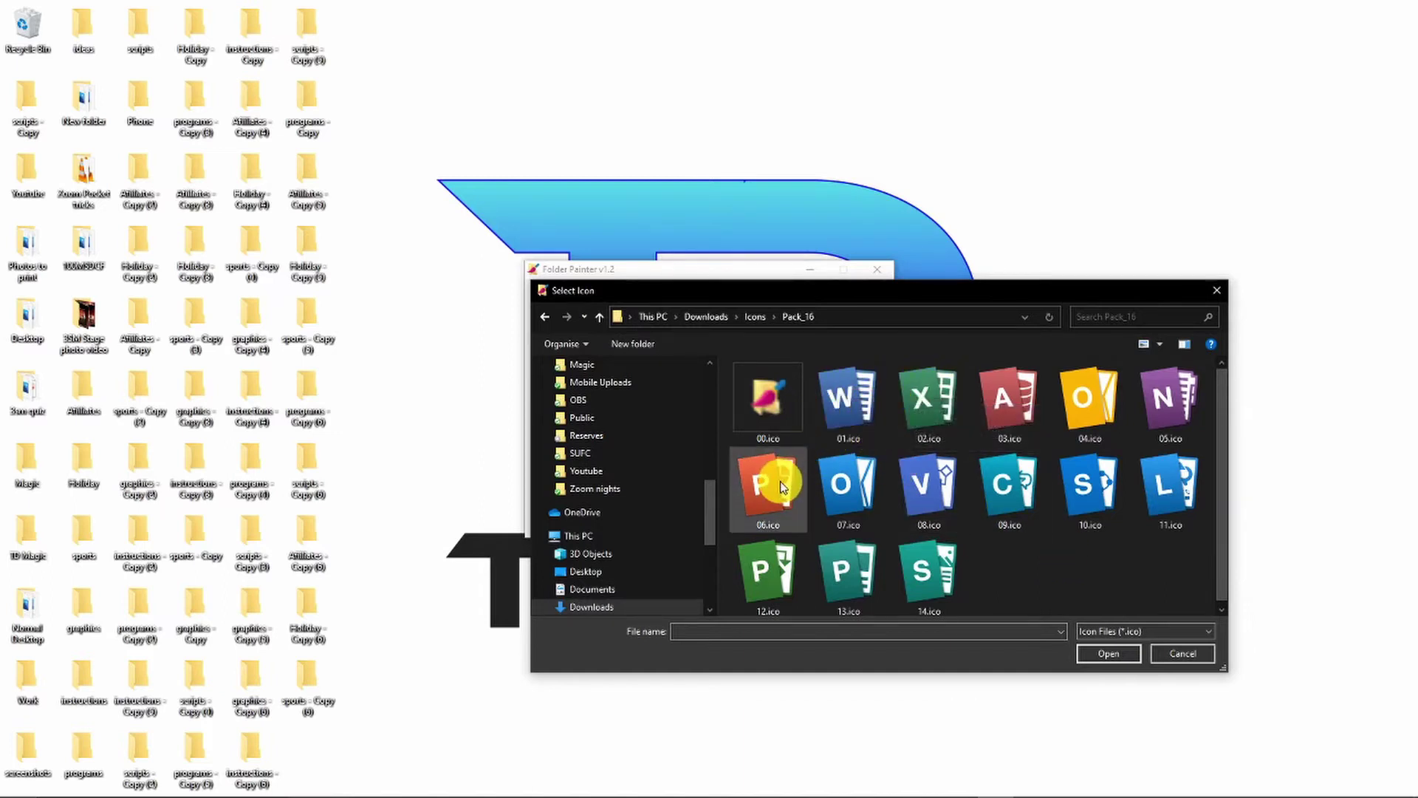
left_click(599, 318)
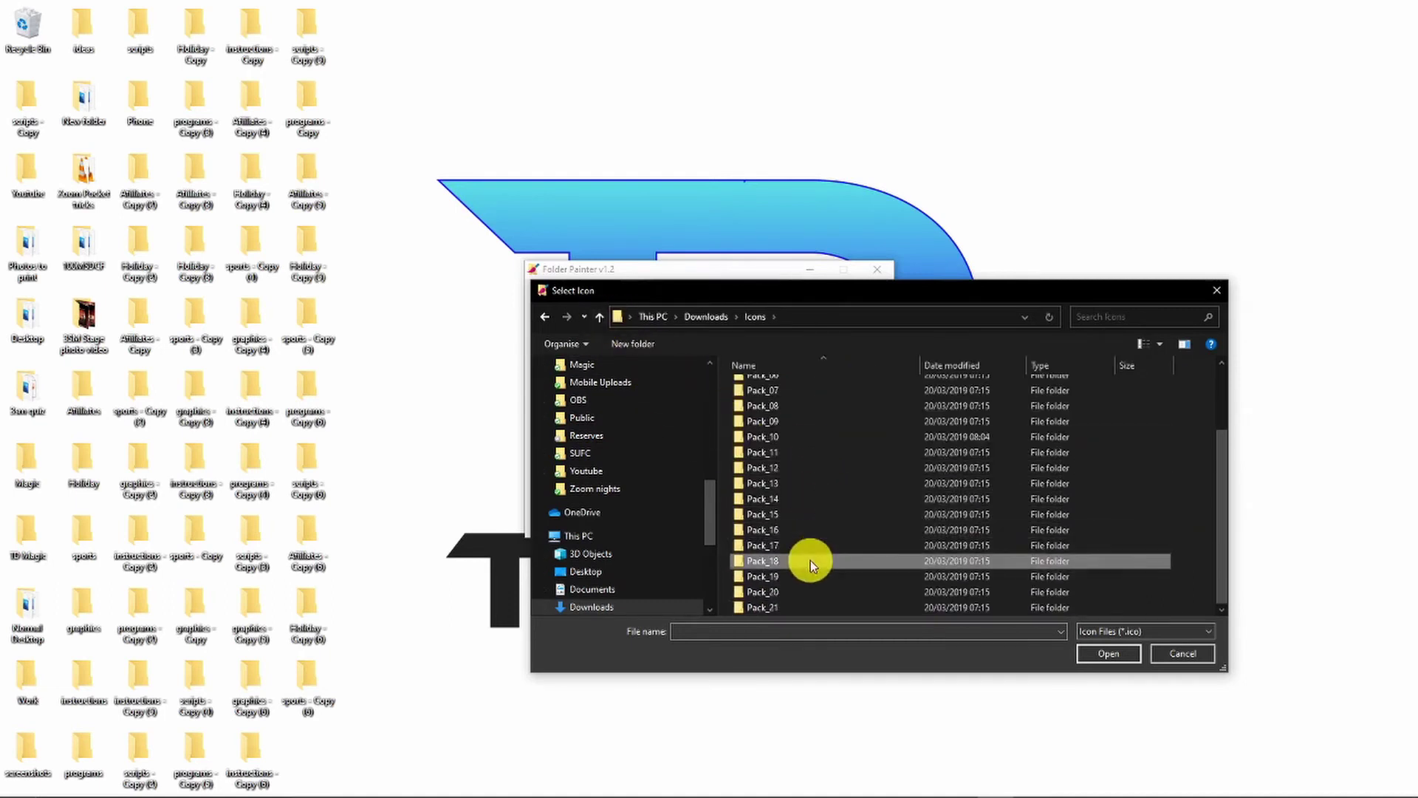
double_click(810, 560)
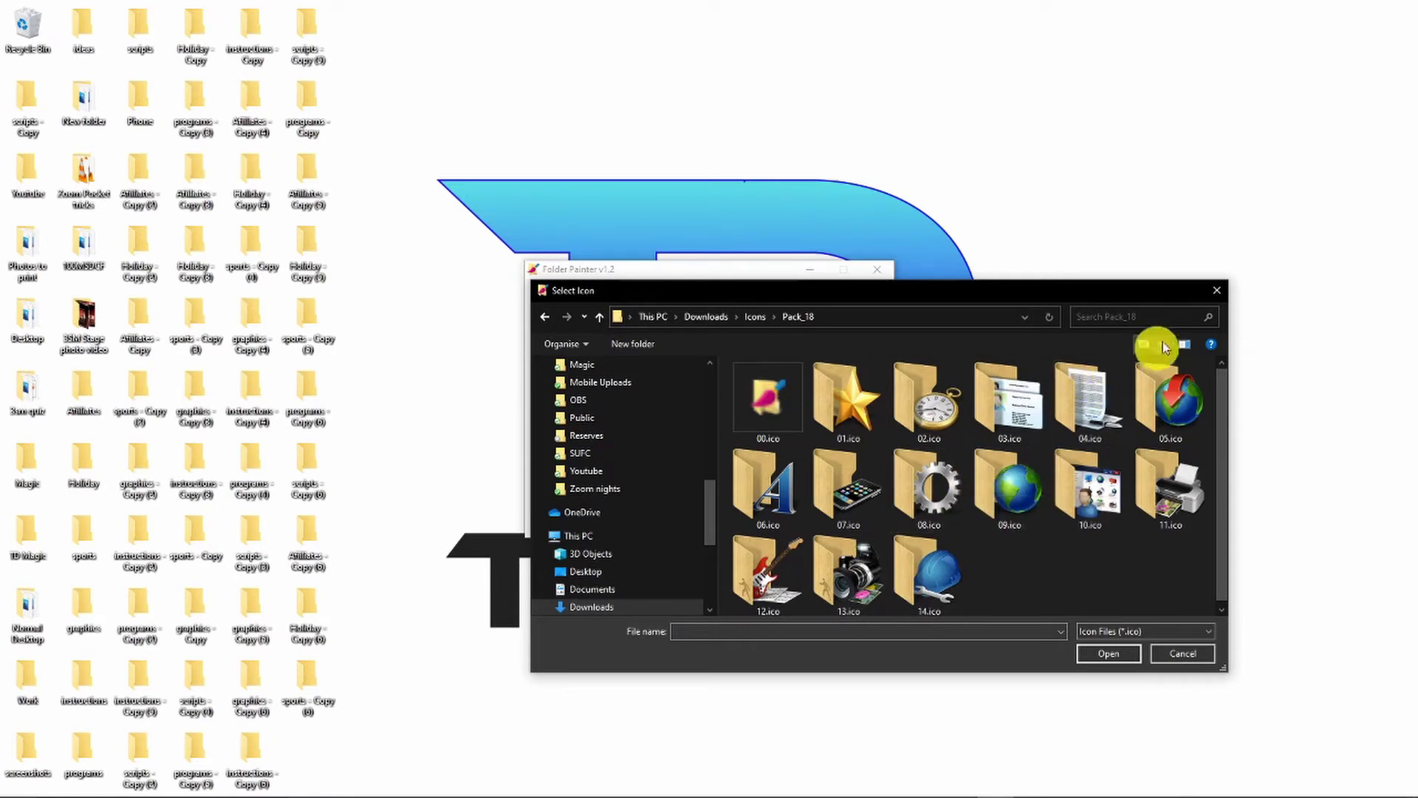
Collapse the existing menus, add a new icon menu and preview the Pack_16 Office icons
left_click(1213, 294)
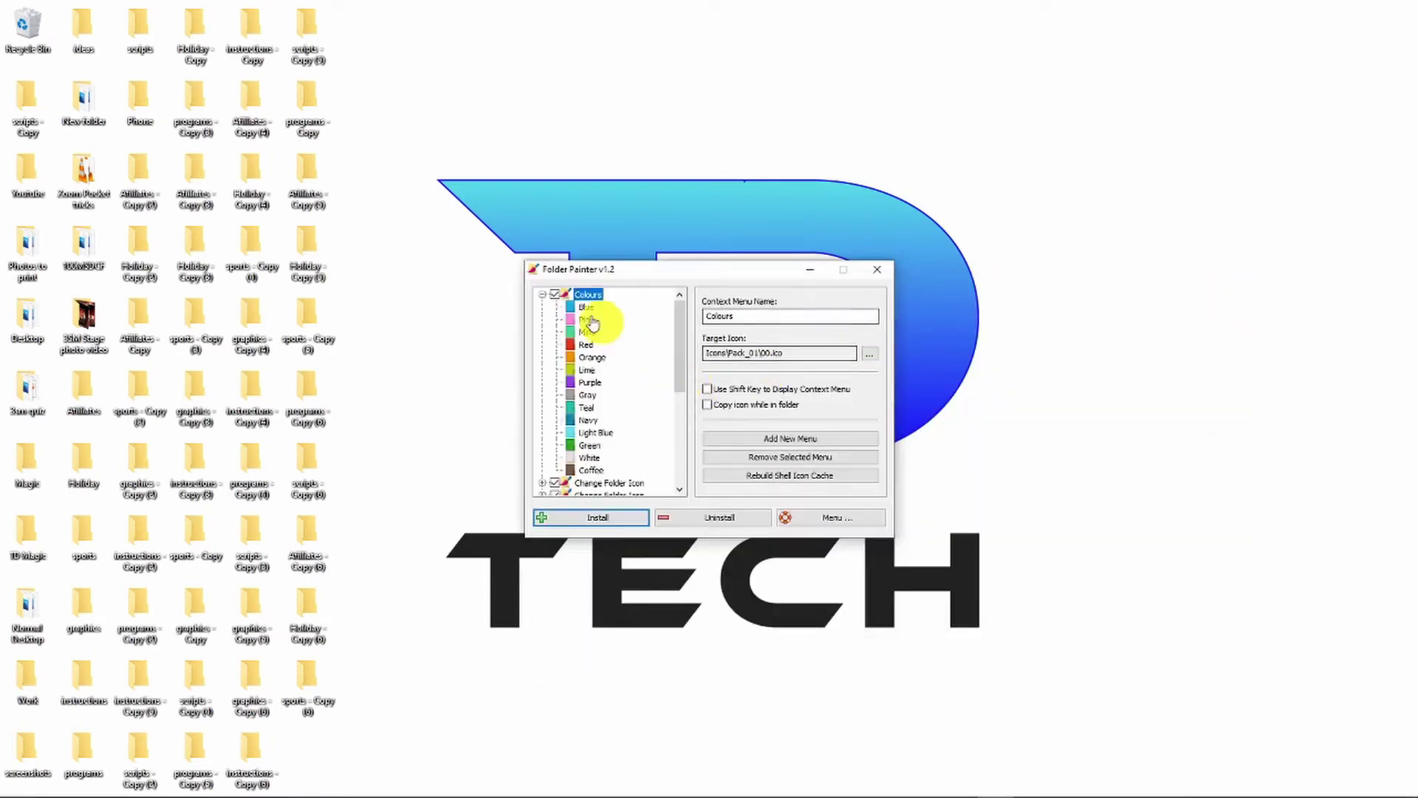
left_click(545, 295)
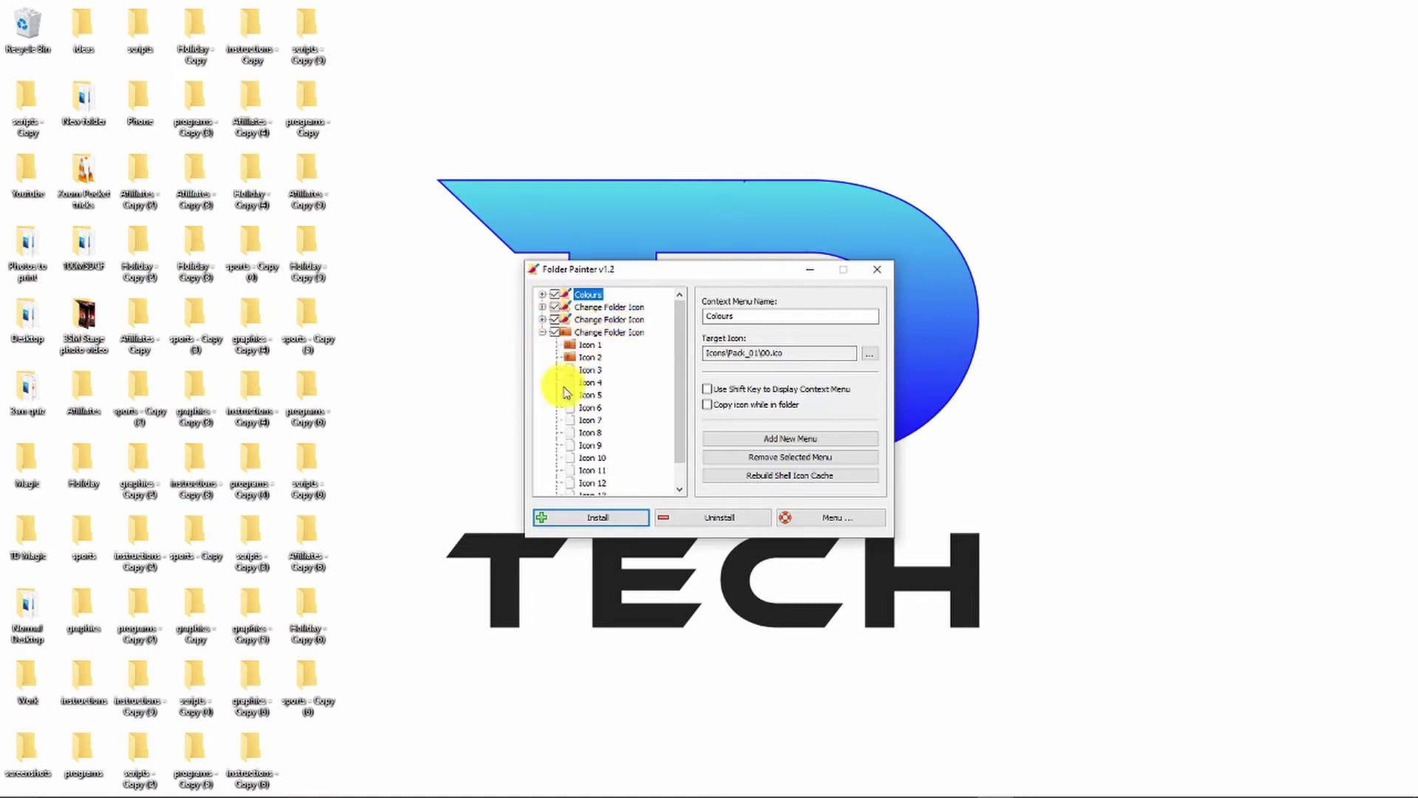
left_click(543, 333)
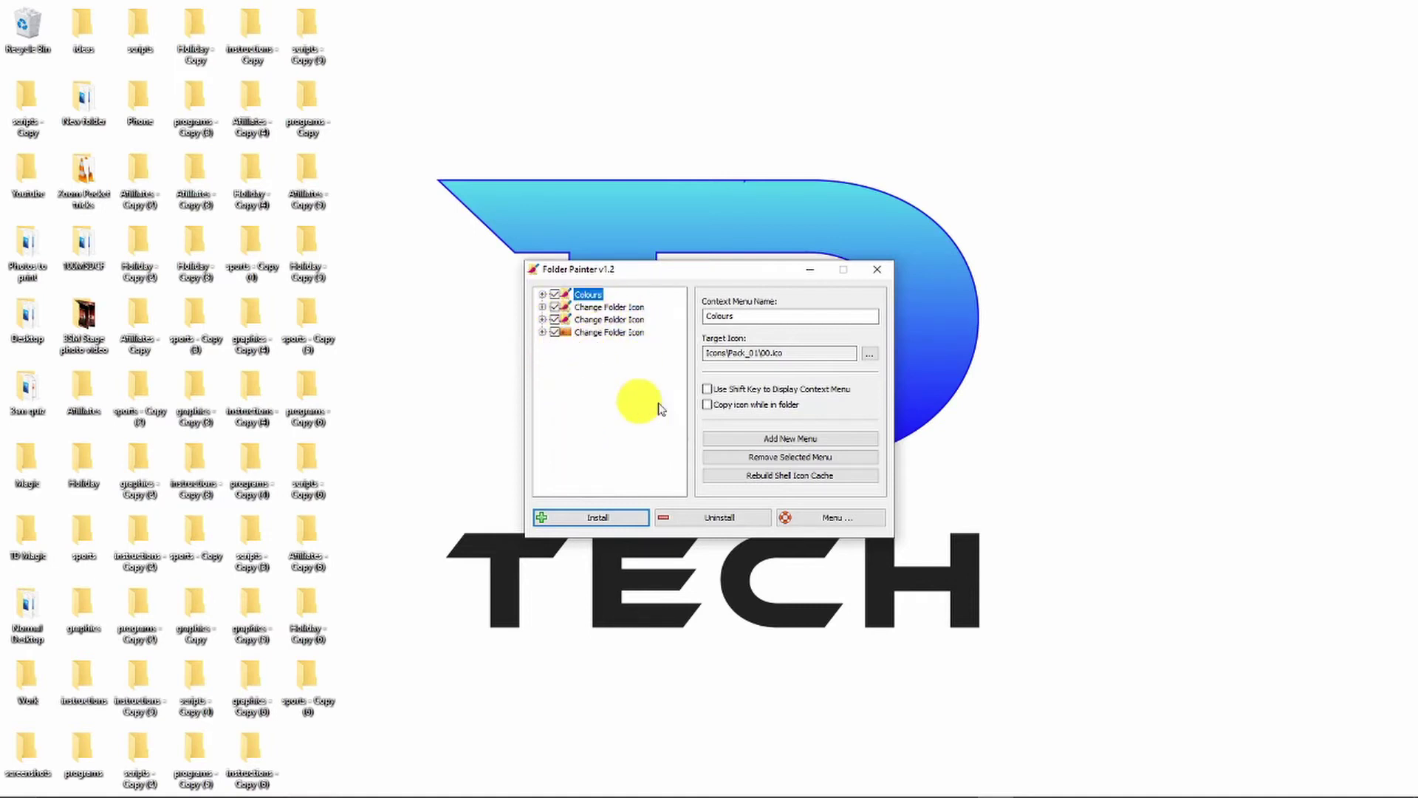
left_click(756, 441)
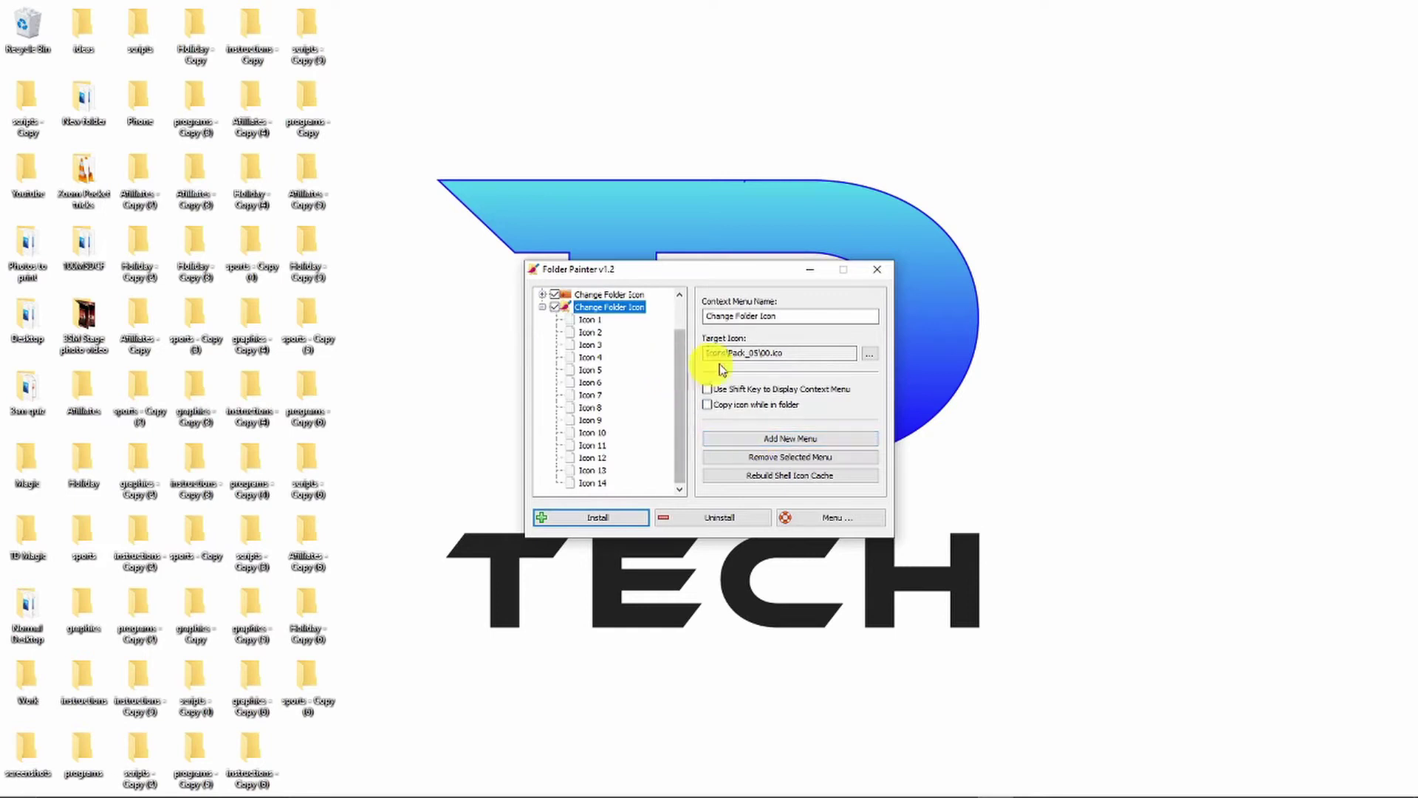
left_click(869, 354)
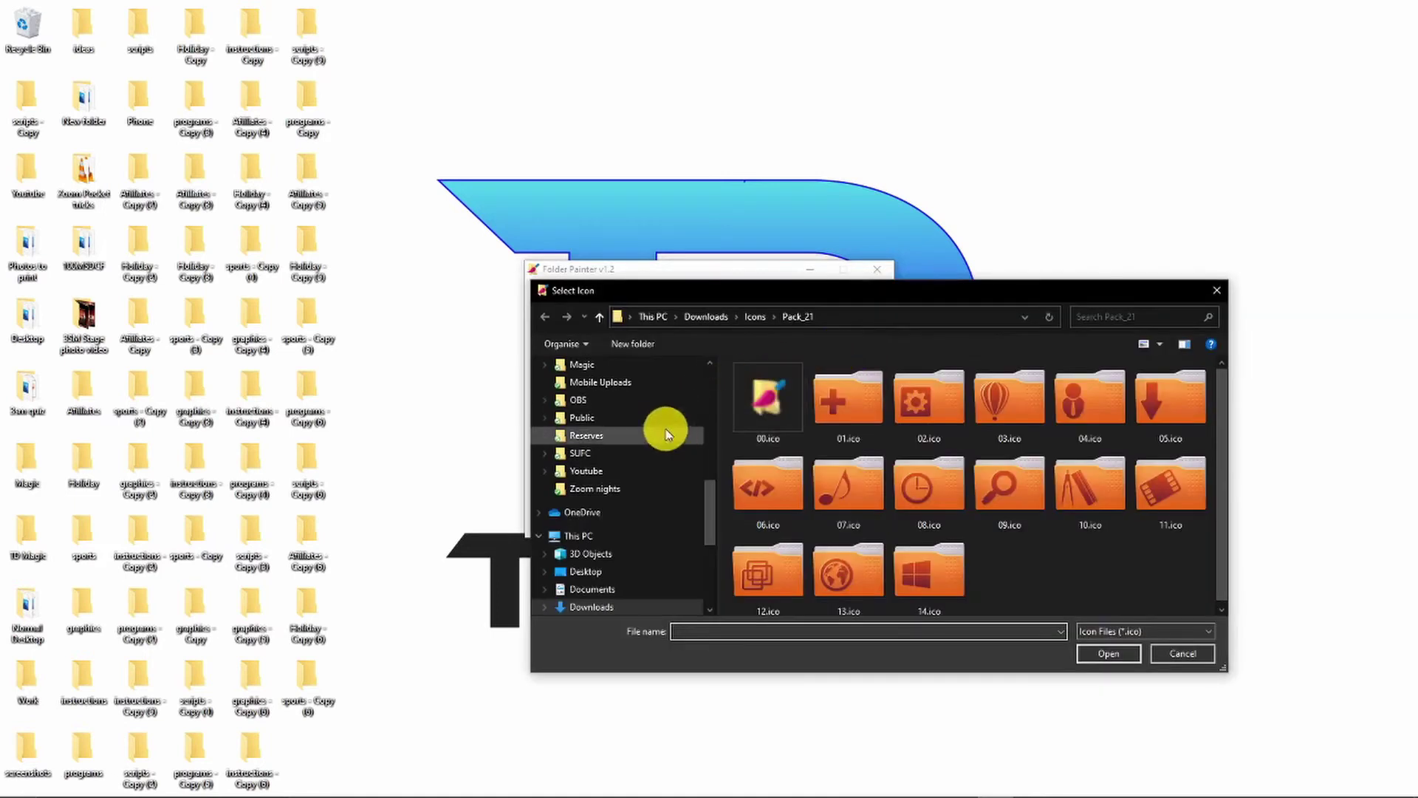
left_click(600, 316)
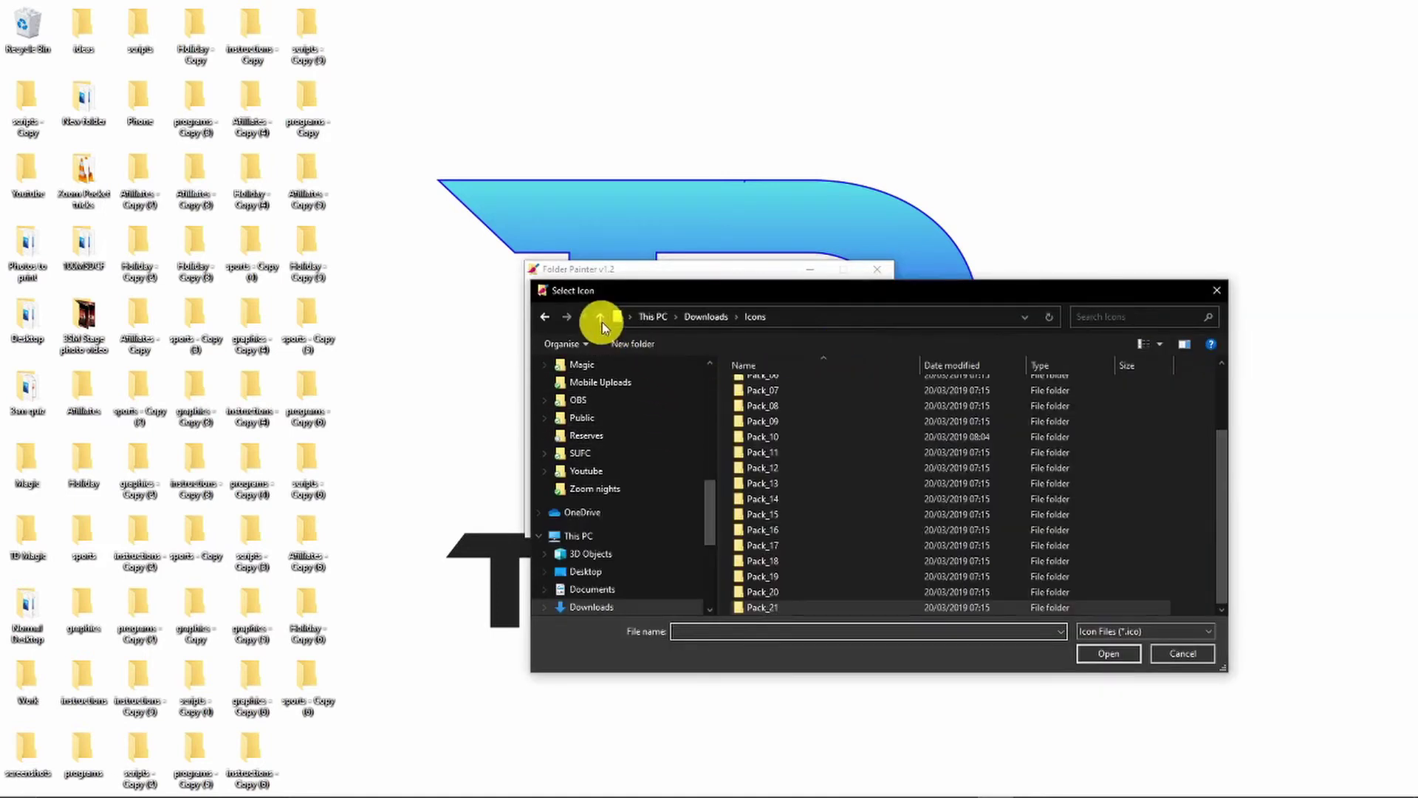
double_click(864, 532)
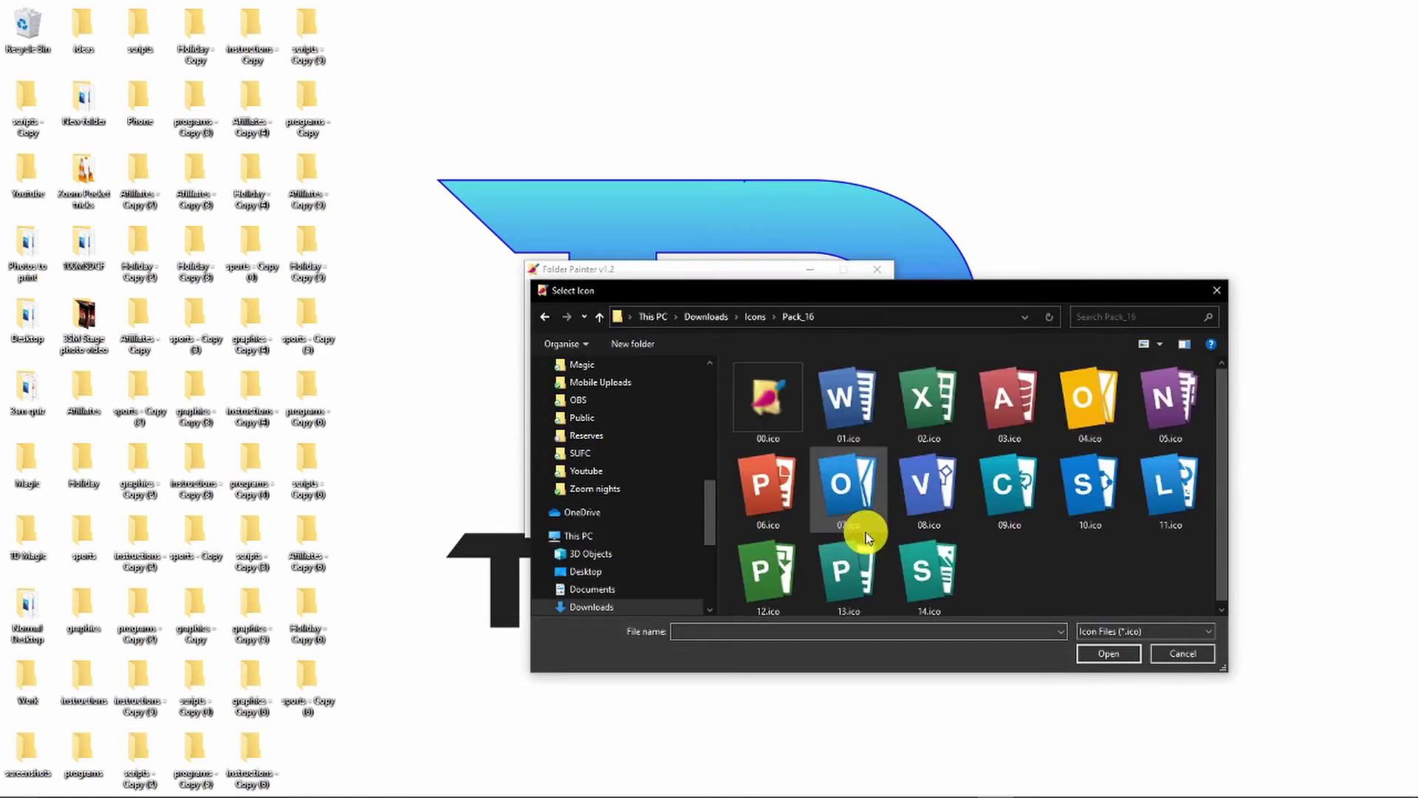
left_click(851, 405)
left_click(1094, 654)
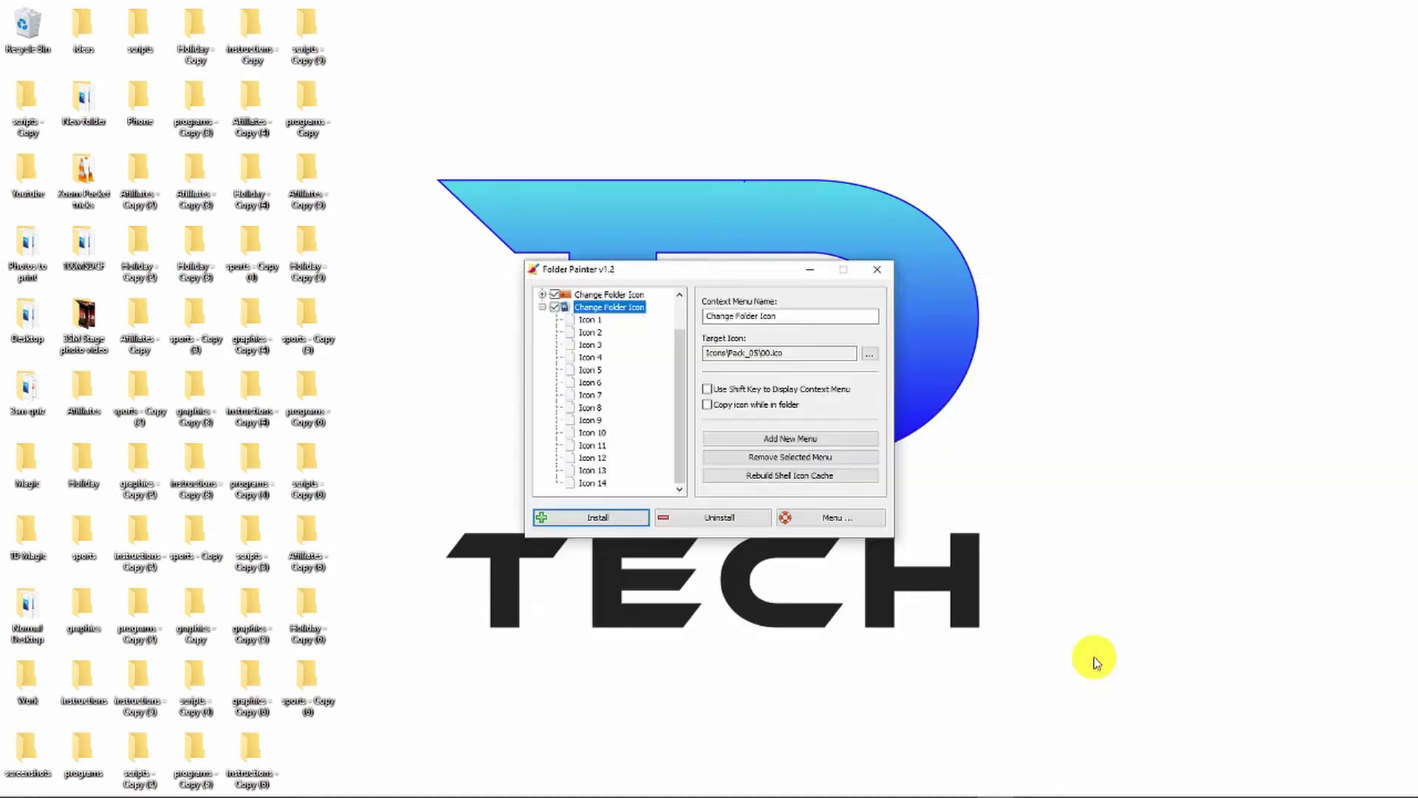
Set Icon 1 to the PowerPoint icon, Pack_16\06.ico
left_click(593, 320)
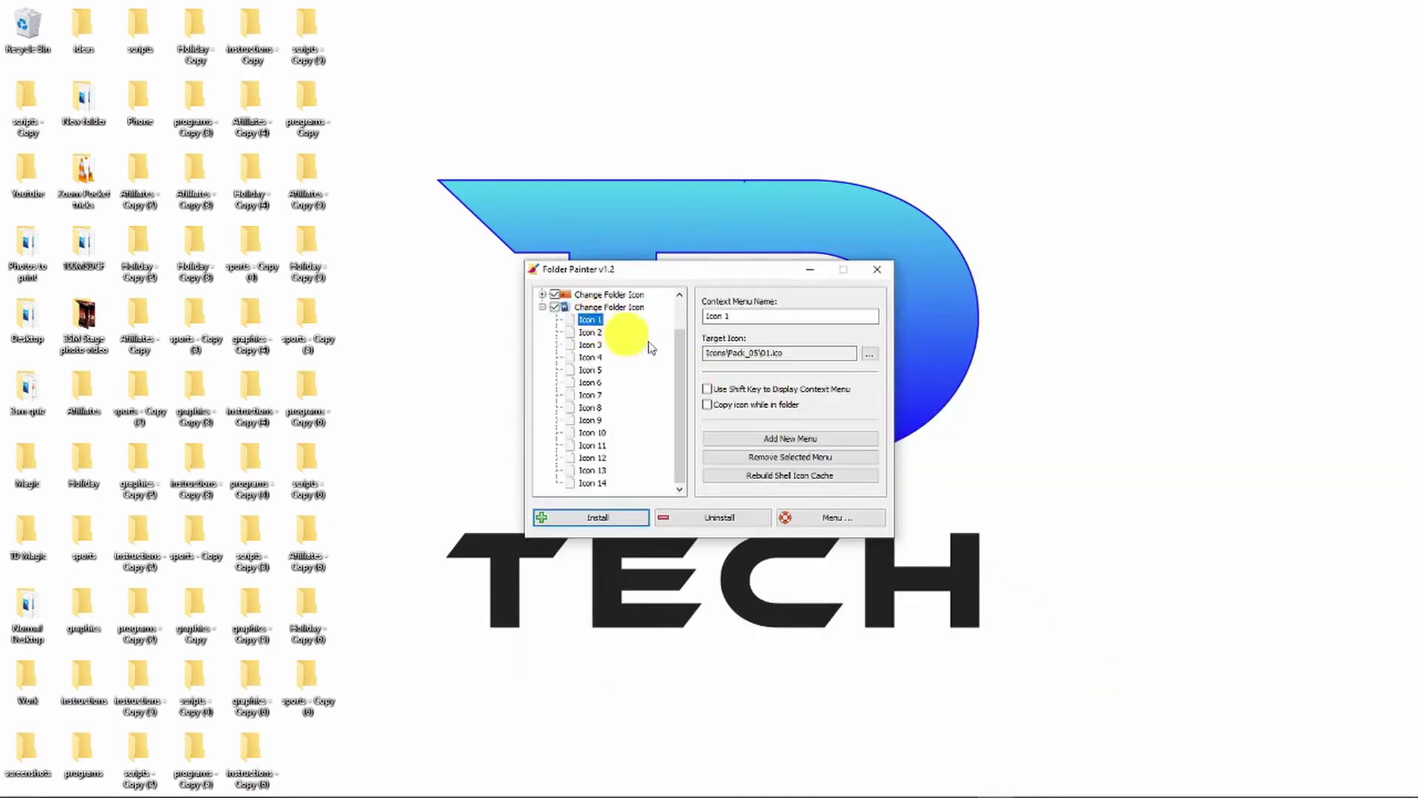
left_click(867, 353)
left_click(772, 482)
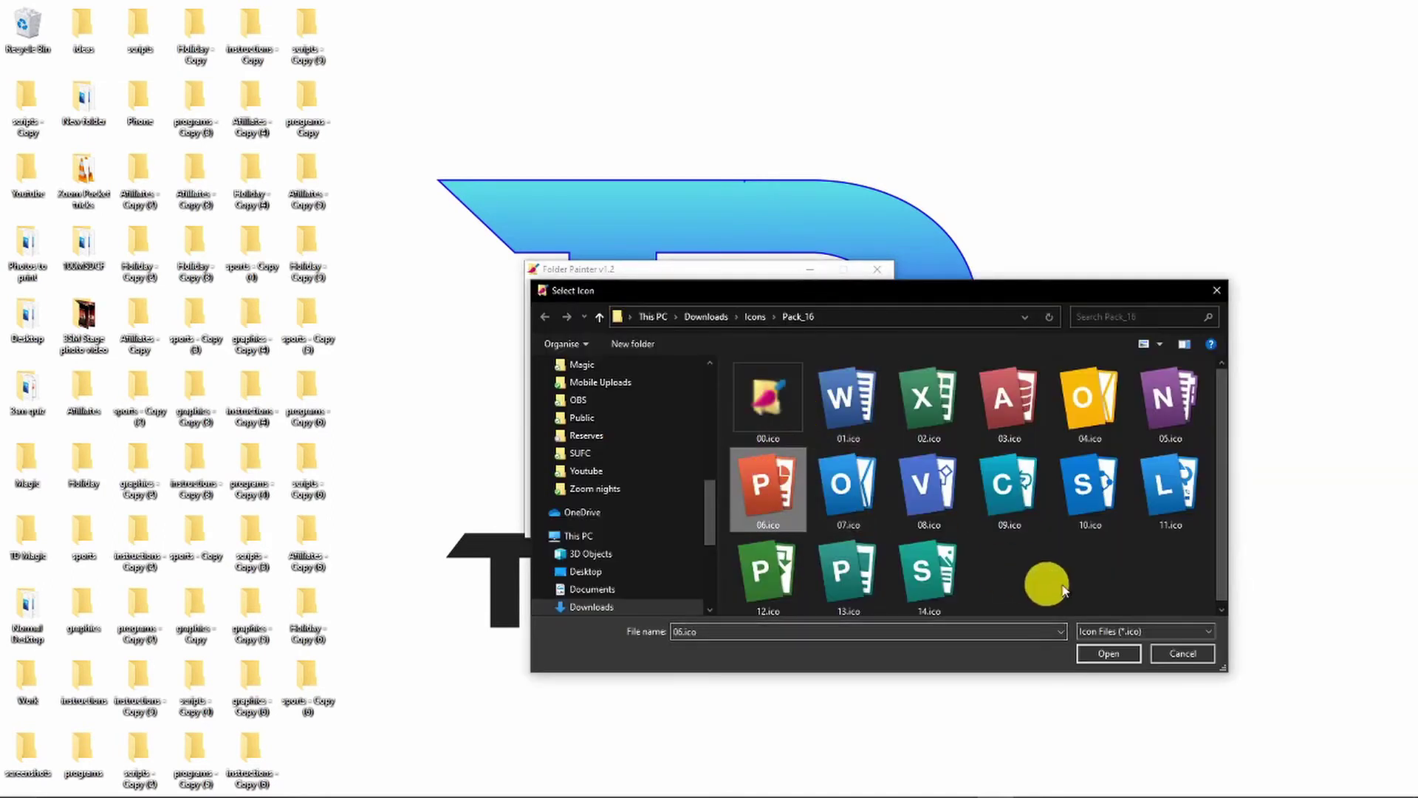
left_click(1083, 656)
Set Icon 2 to the Excel icon, Pack_16\02.ico
left_click(595, 332)
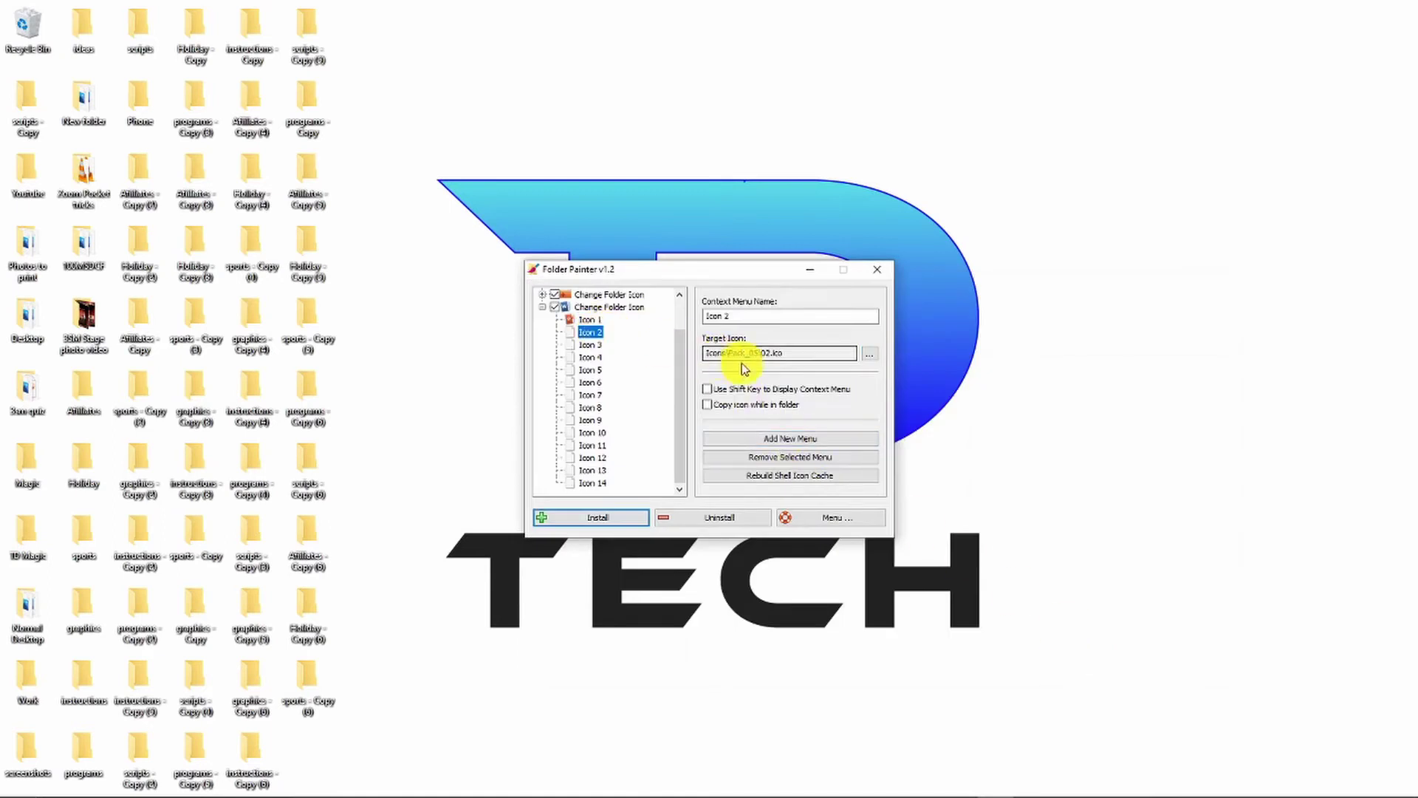
left_click(868, 355)
left_click(928, 391)
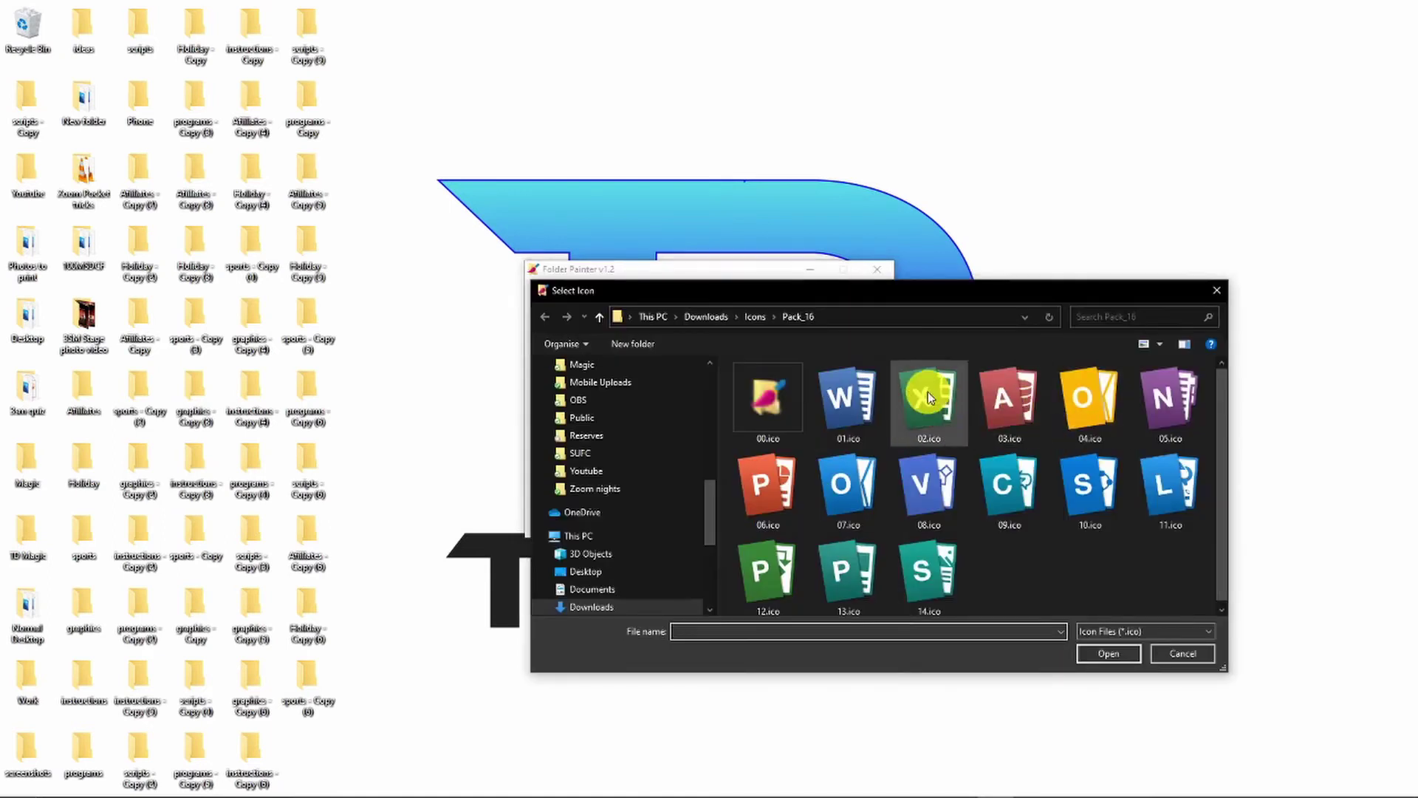
left_click(1120, 658)
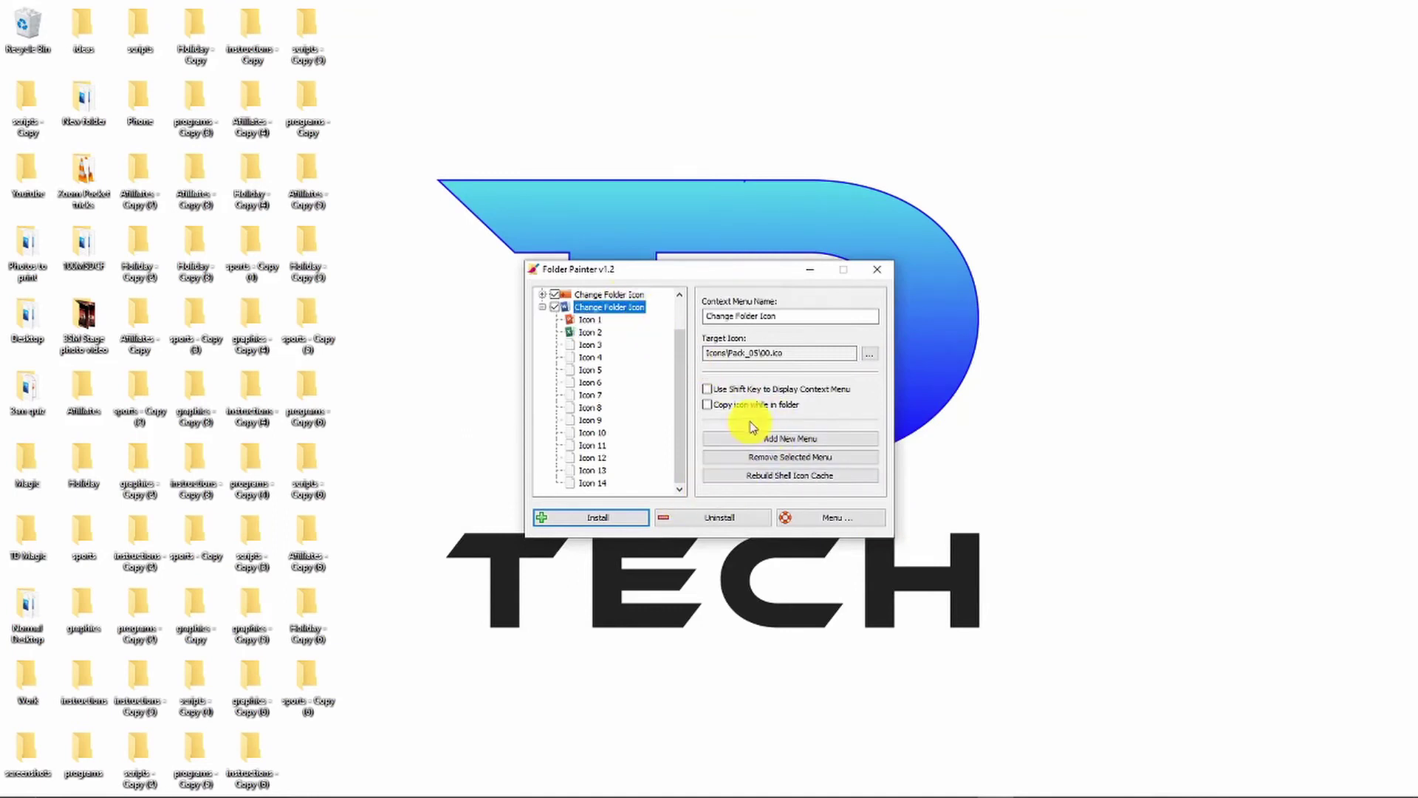
Install the menus and apply Change Folder Icon > Icon 1 (PowerPoint) to 'Holiday - Copy (5)'
left_click(572, 521)
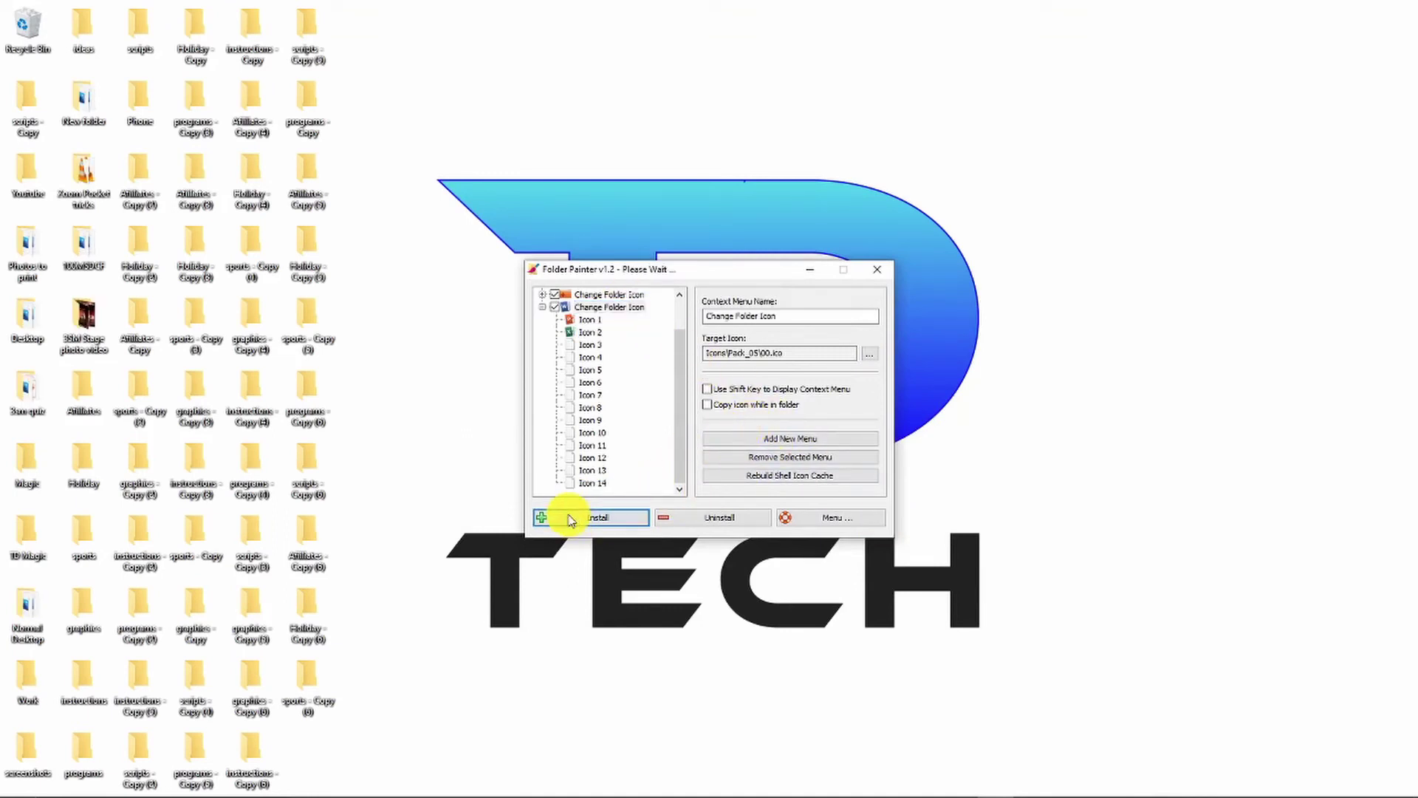
right_click(307, 246)
left_click(430, 203)
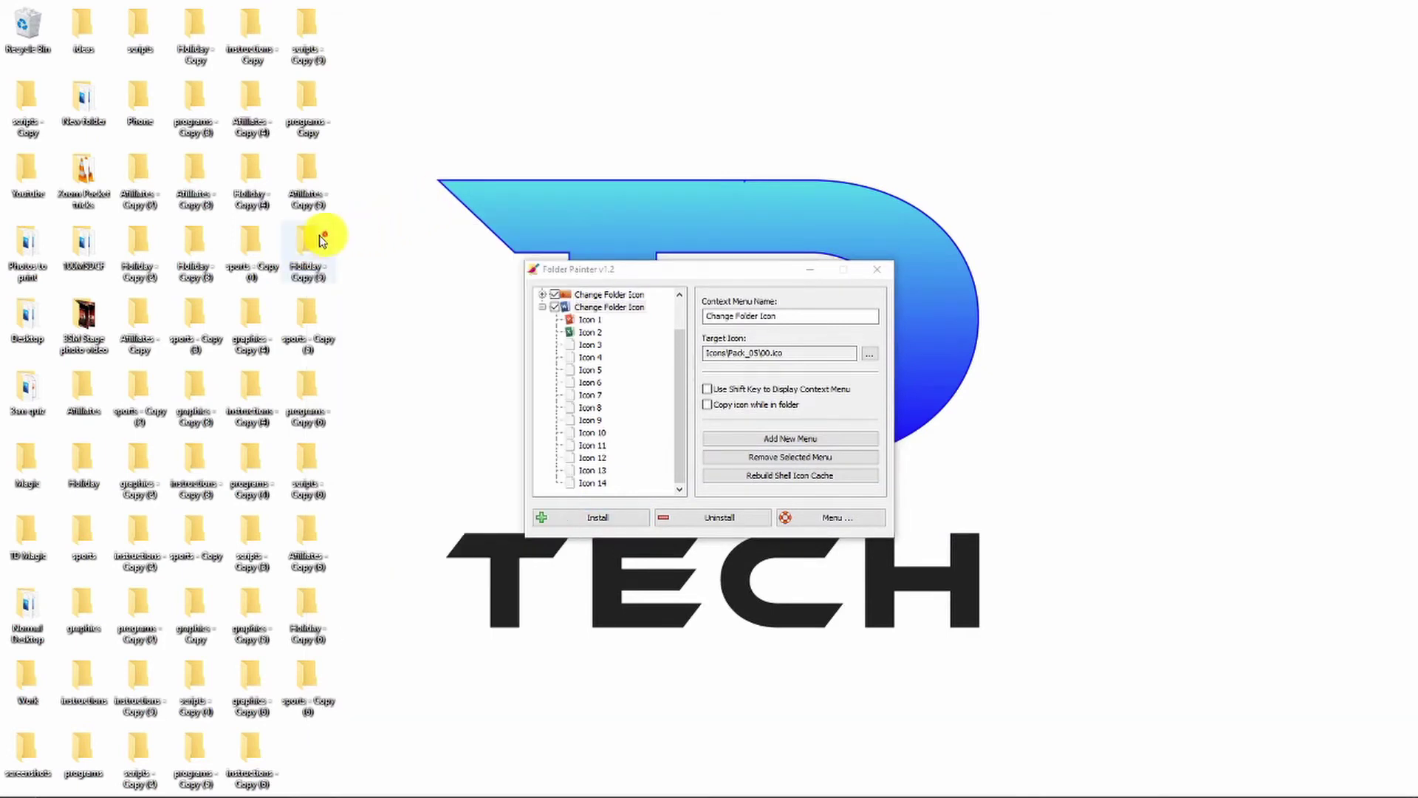
right_click(308, 245)
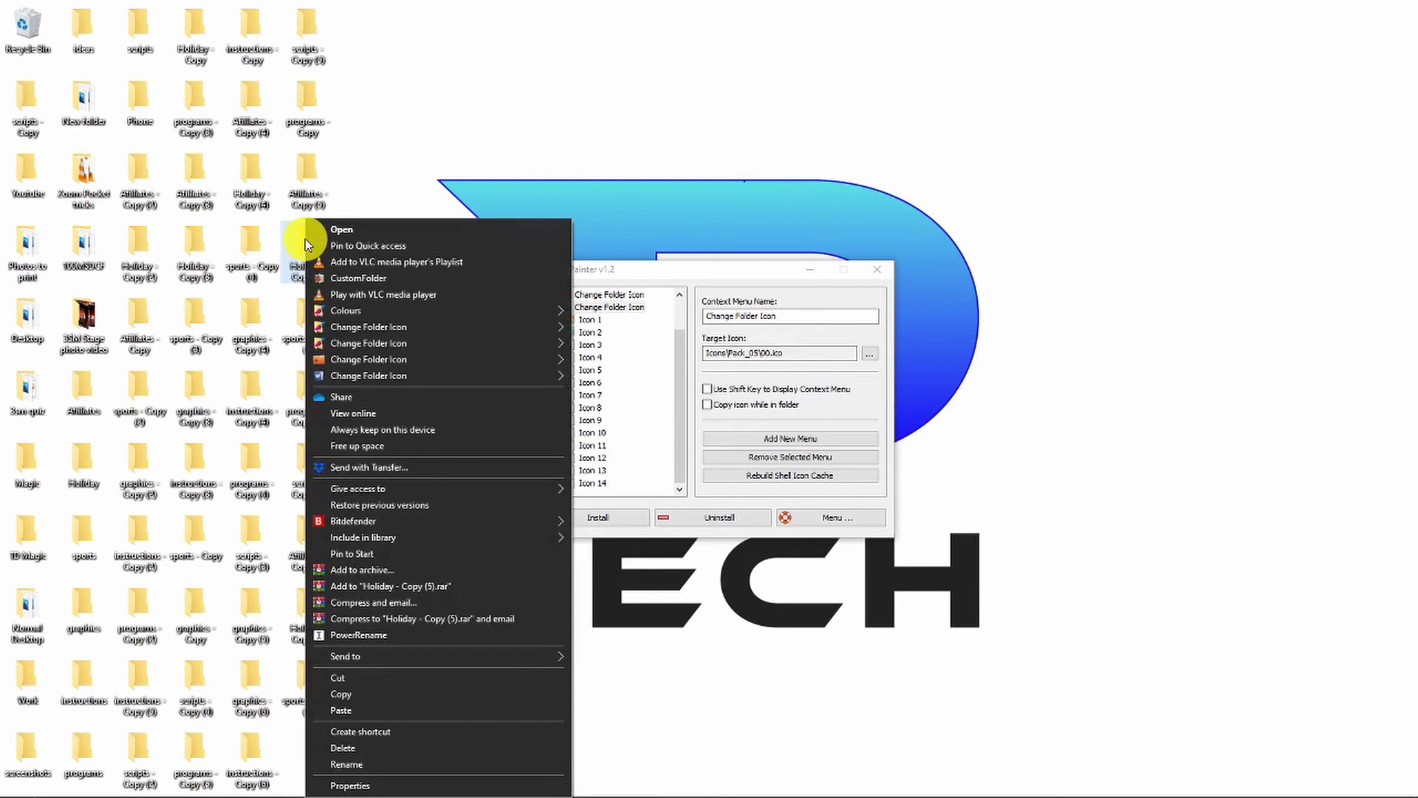
mouse_move(368, 376)
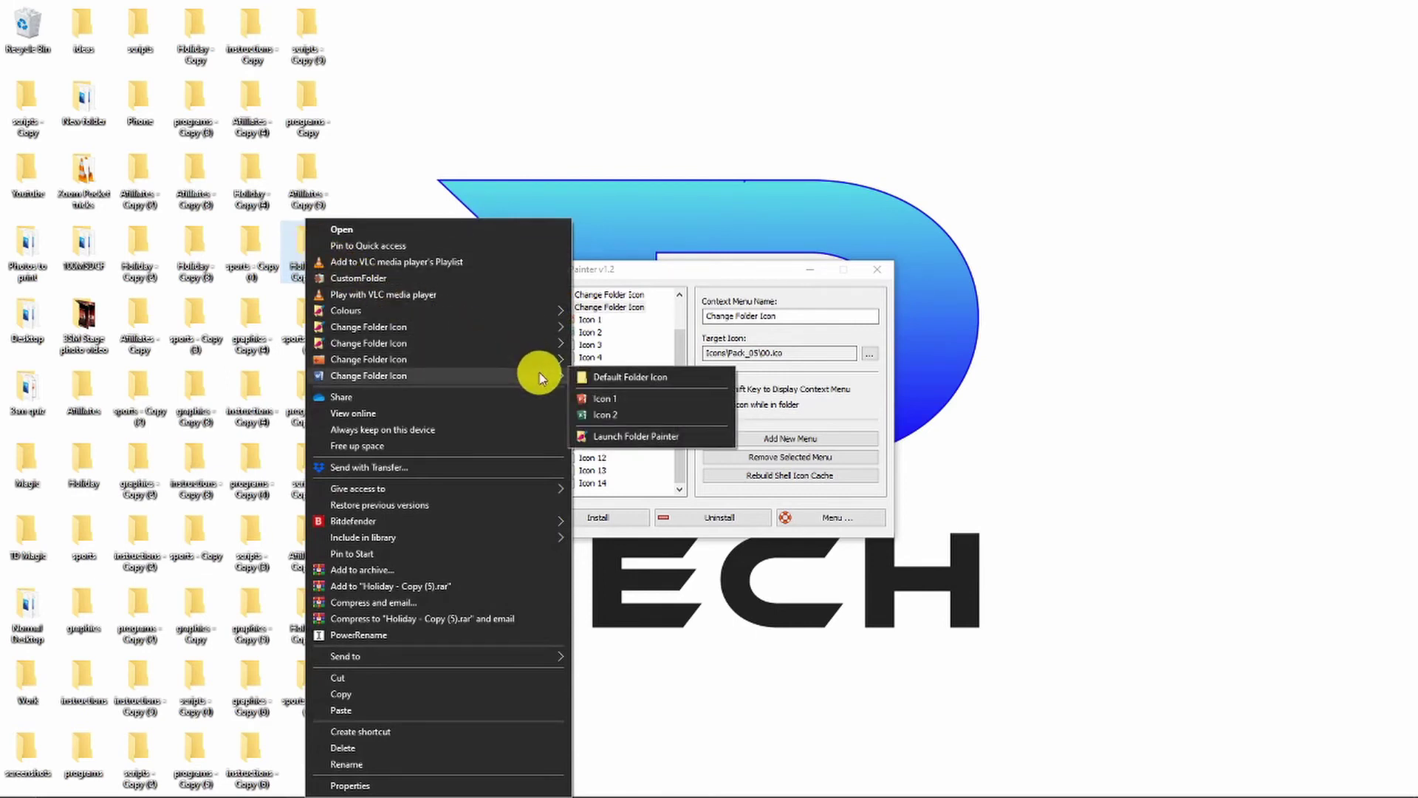
left_click(620, 396)
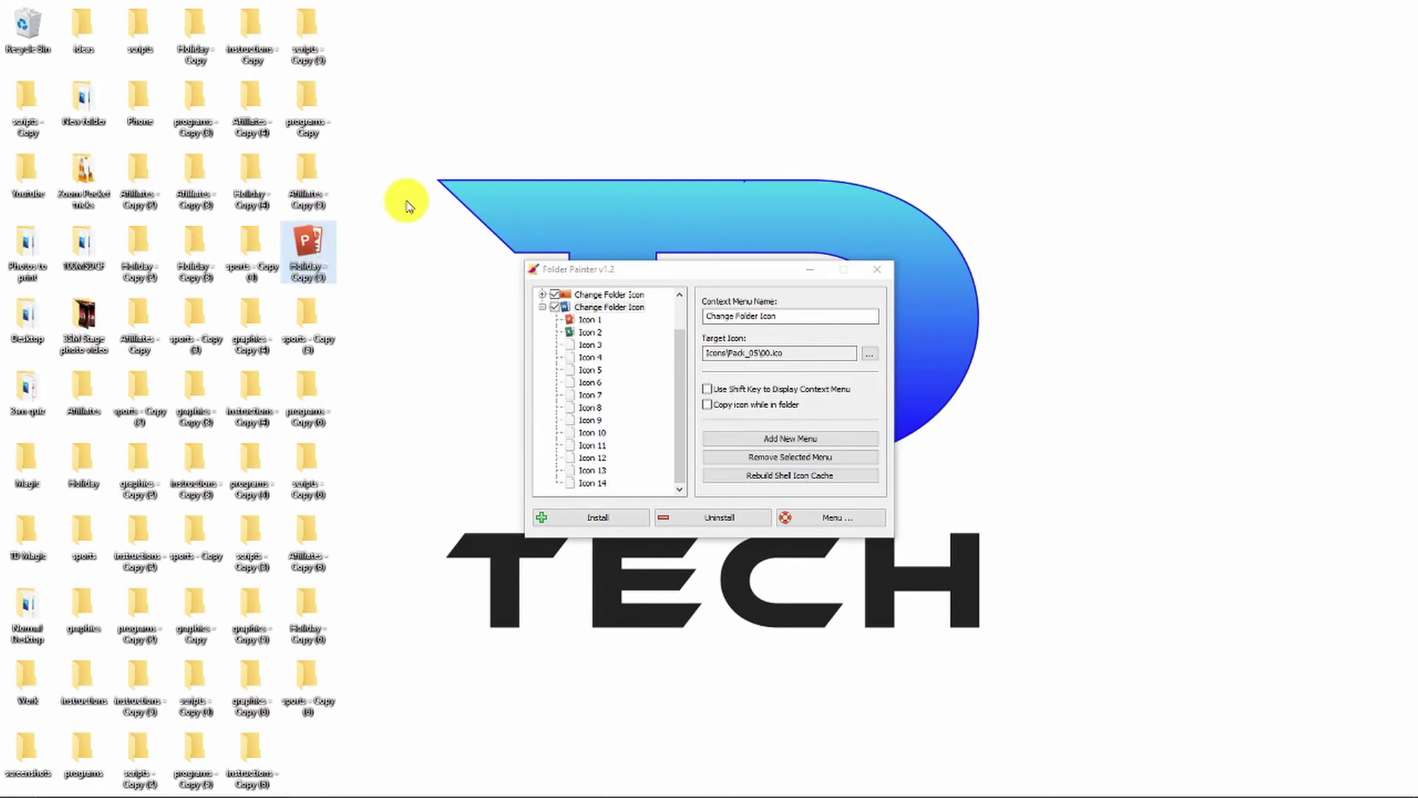
Open the CustomFolder colour palette for the 'Affiliates - Copy (5)' folder
right_click(309, 194)
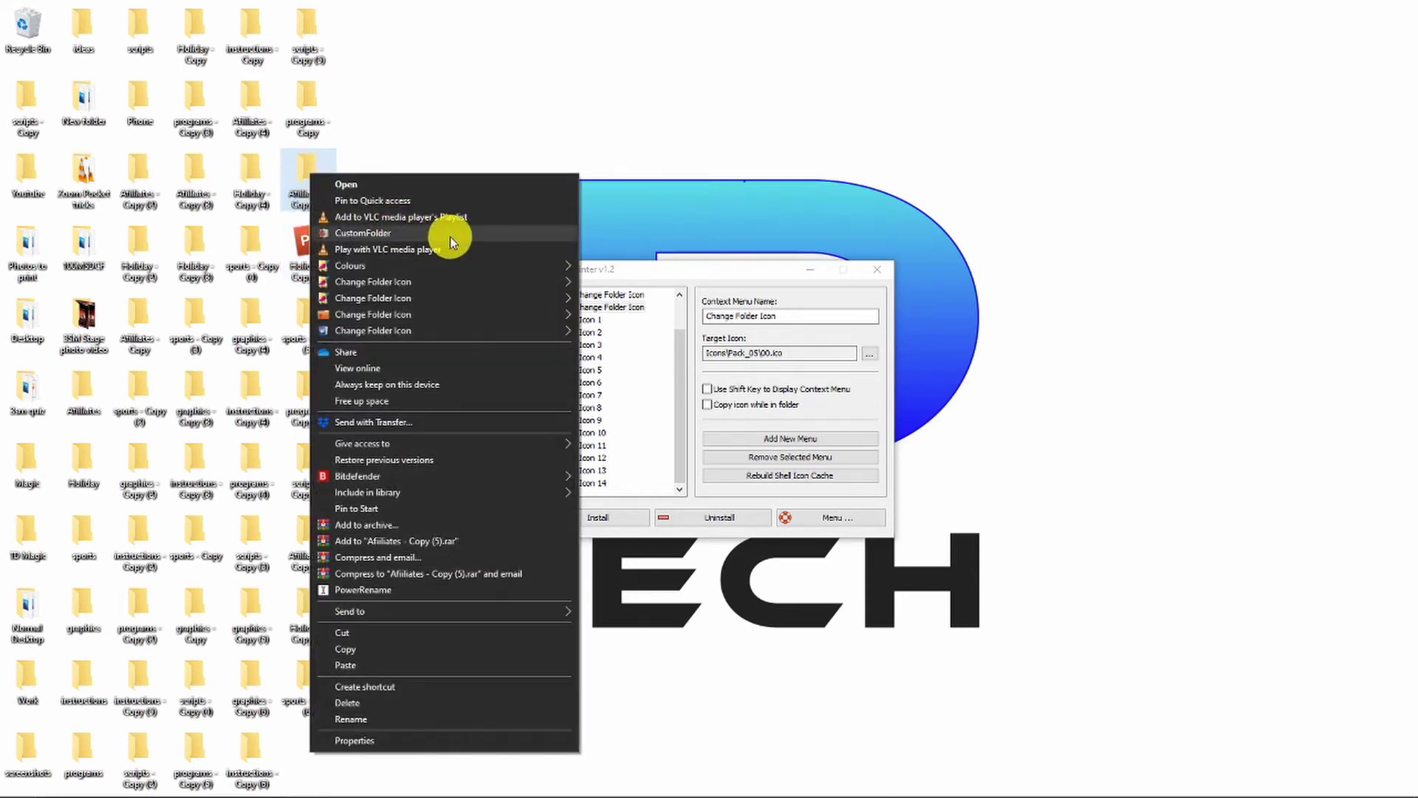
left_click(453, 238)
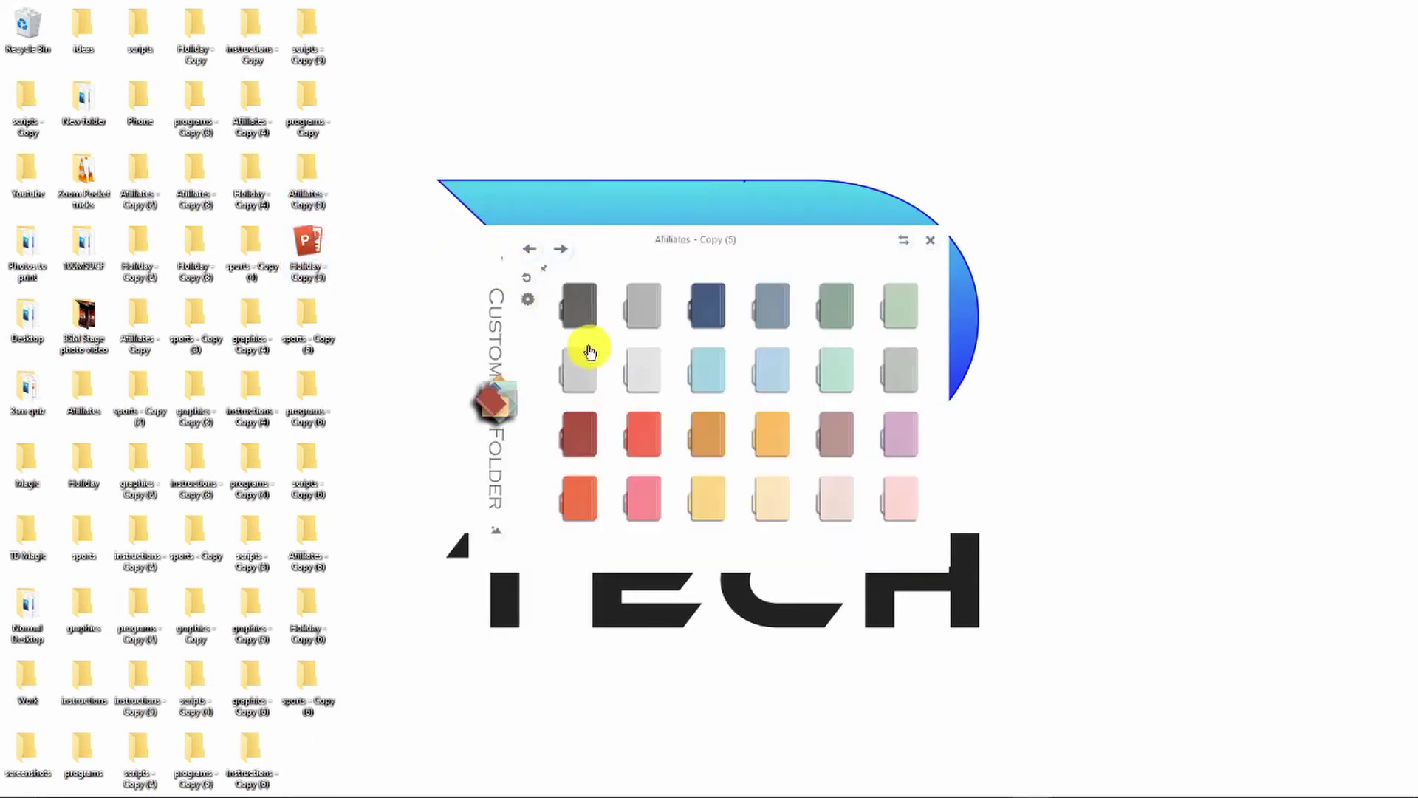